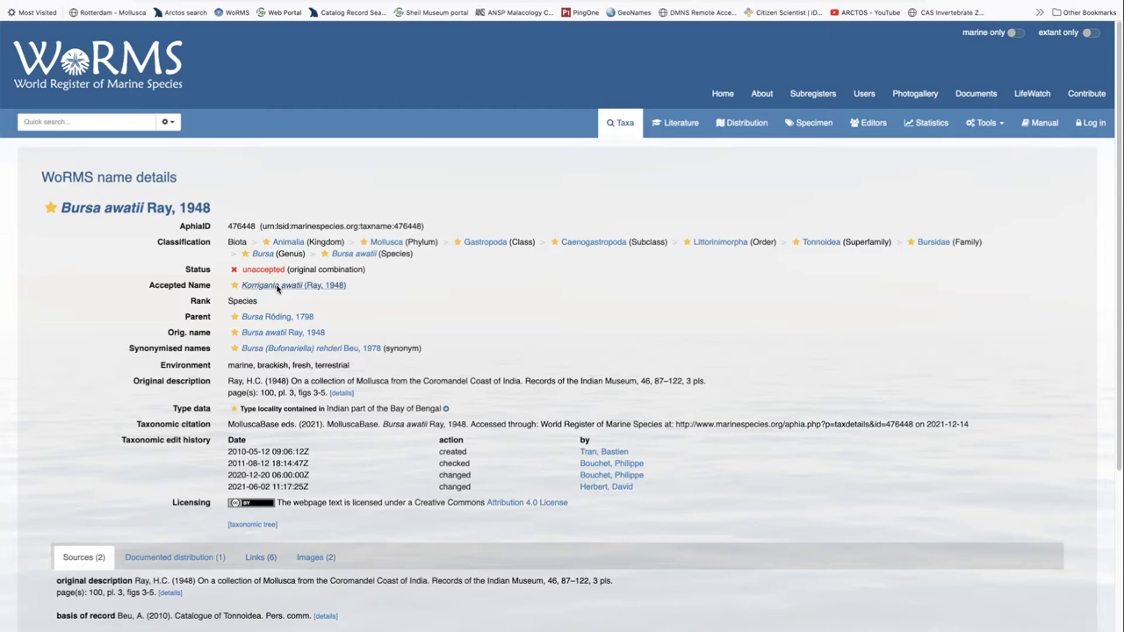
Open the WoRMS record of the accepted name Korrigania awatii, and search the Arctos taxonomy for that name.
left_click(277, 285)
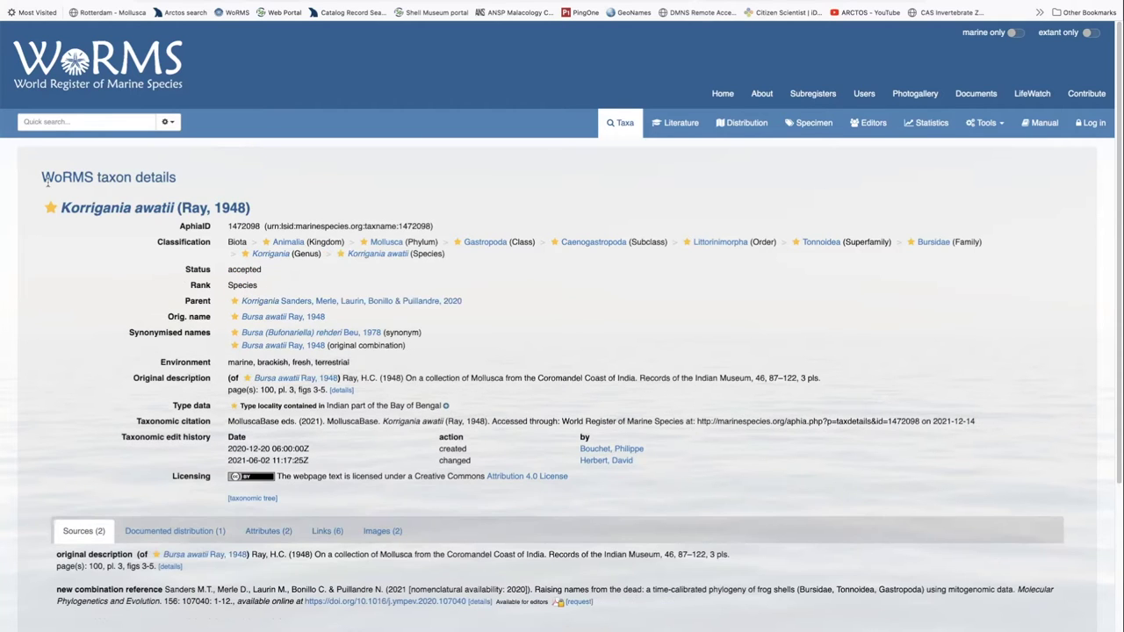
left_click_drag(112, 201, 173, 204)
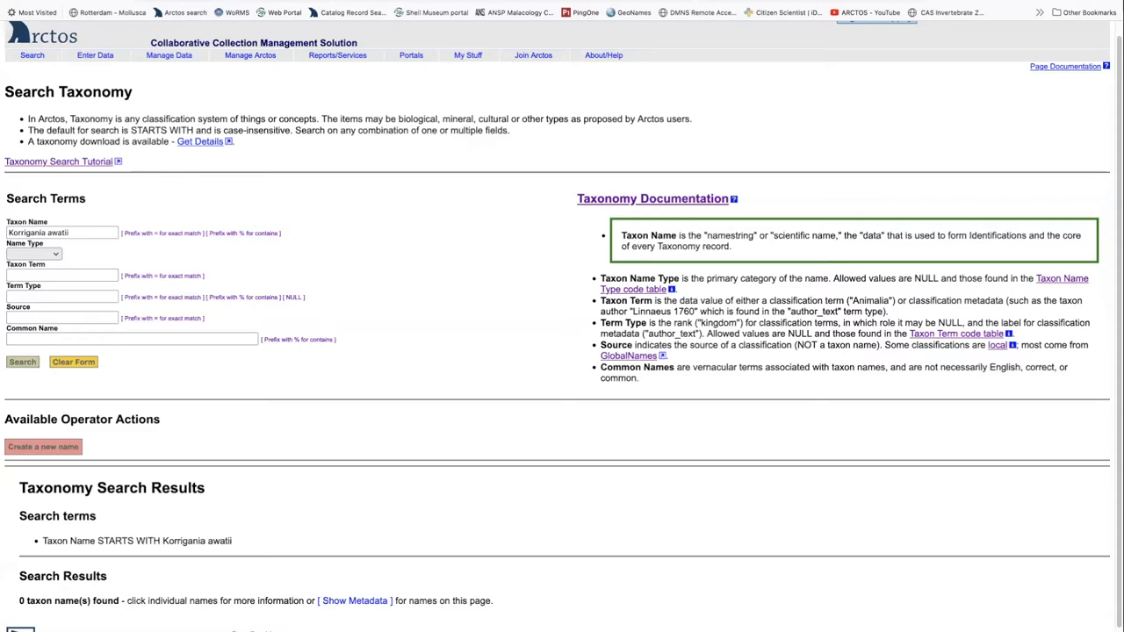
left_click(50, 231)
key("super+a")
key("super+c")
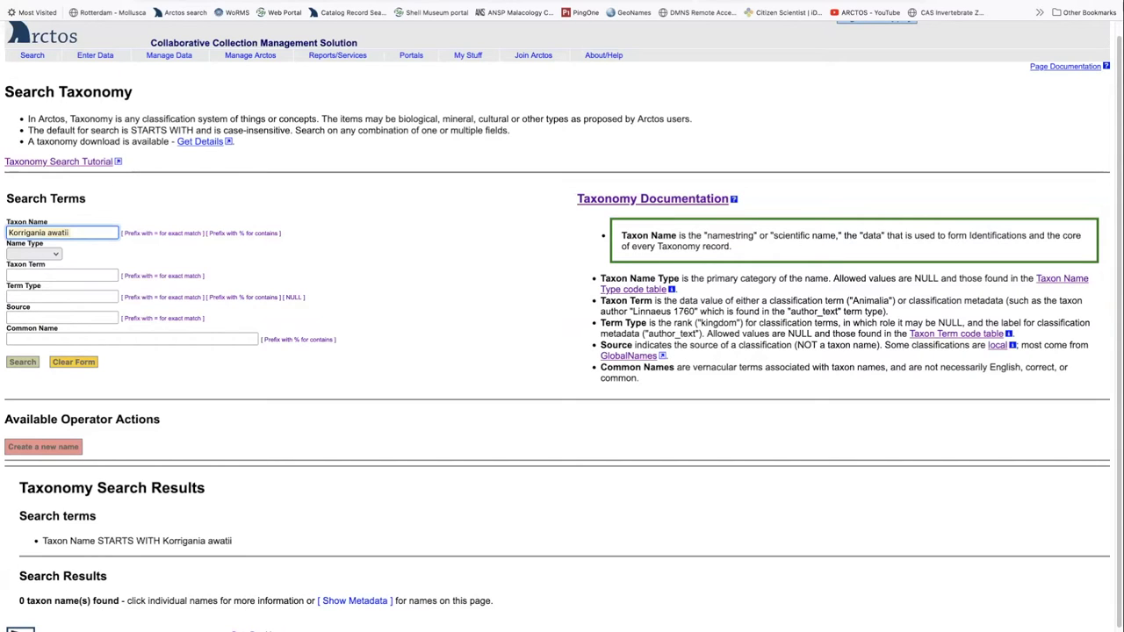
key("Right")
key("Return")
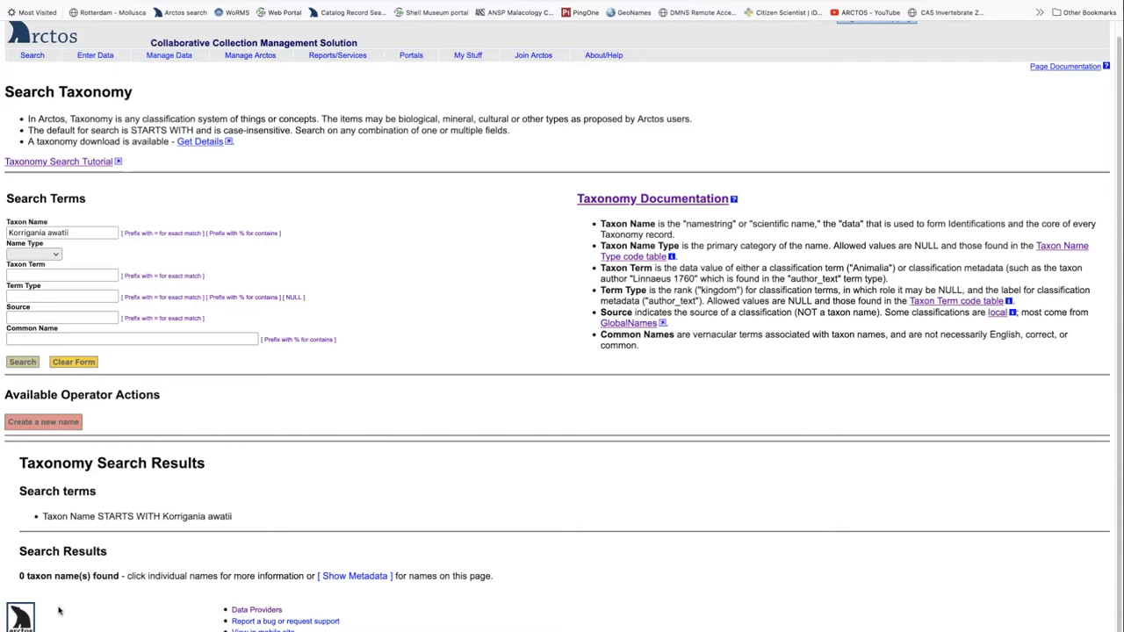
Create a new taxon name Korrigania awatii in Arctos with the name type Linnean.
left_click(43, 423)
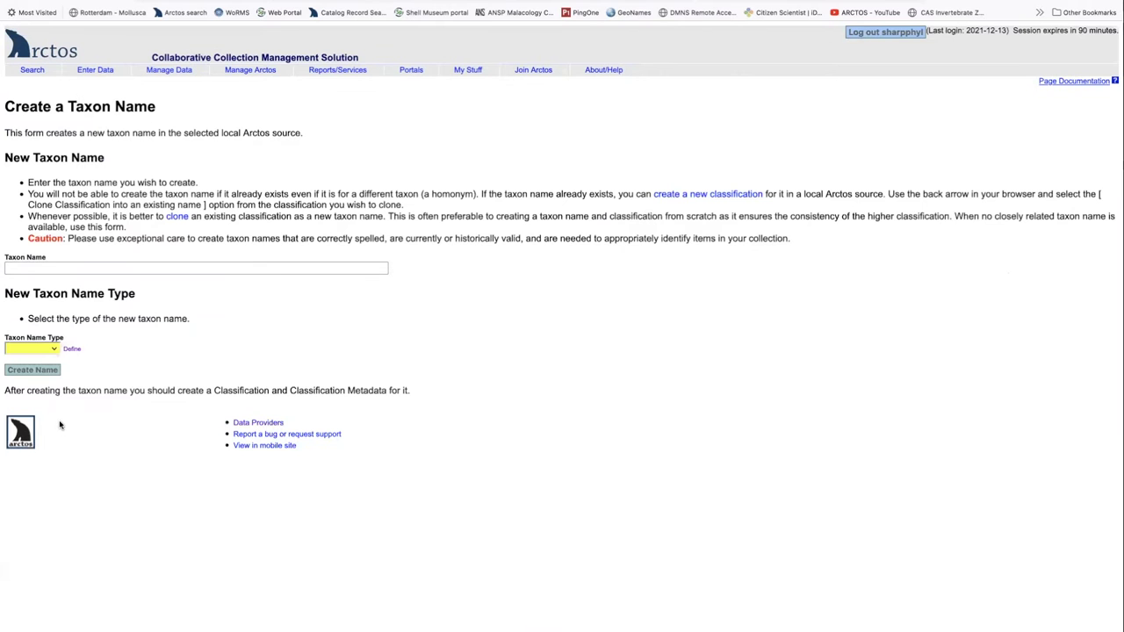
left_click(25, 267)
key("super+v")
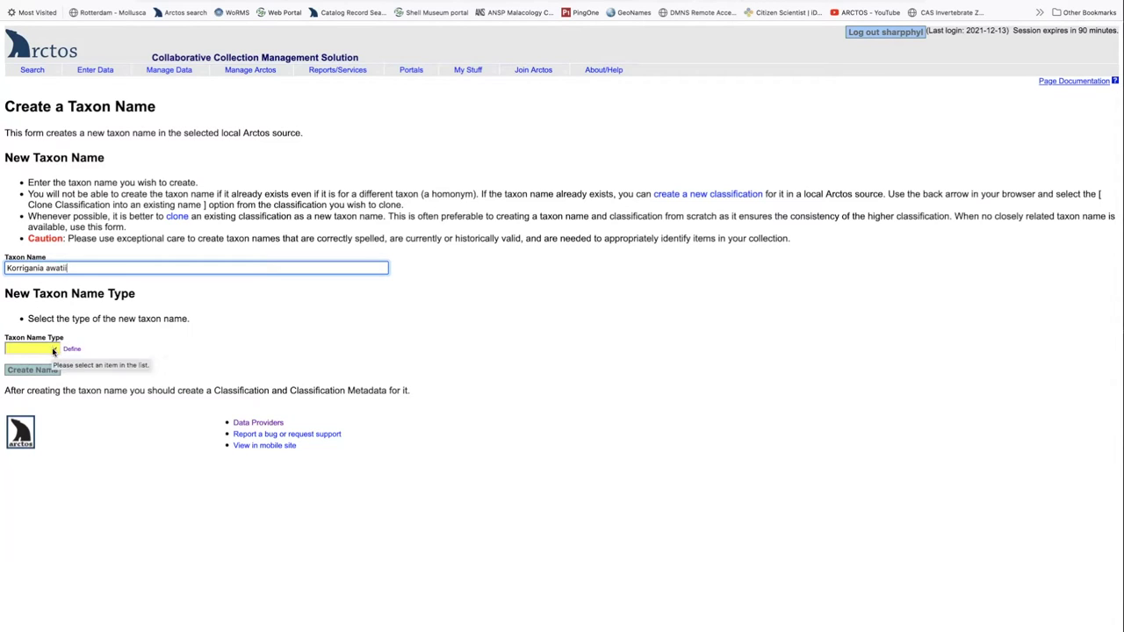
left_click(53, 351)
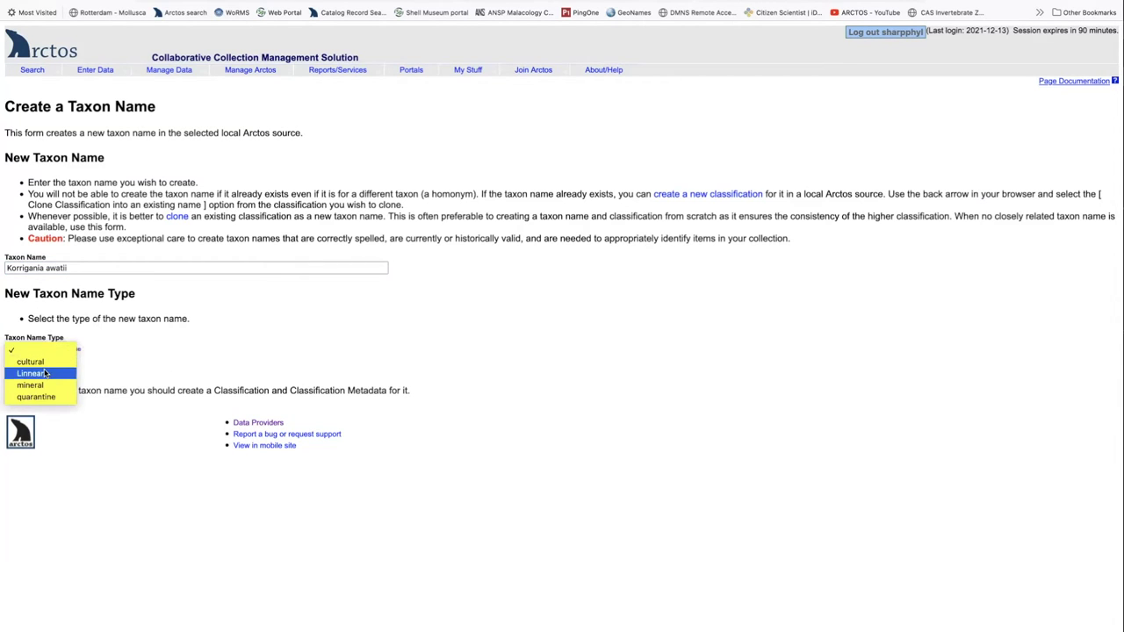
left_click(45, 372)
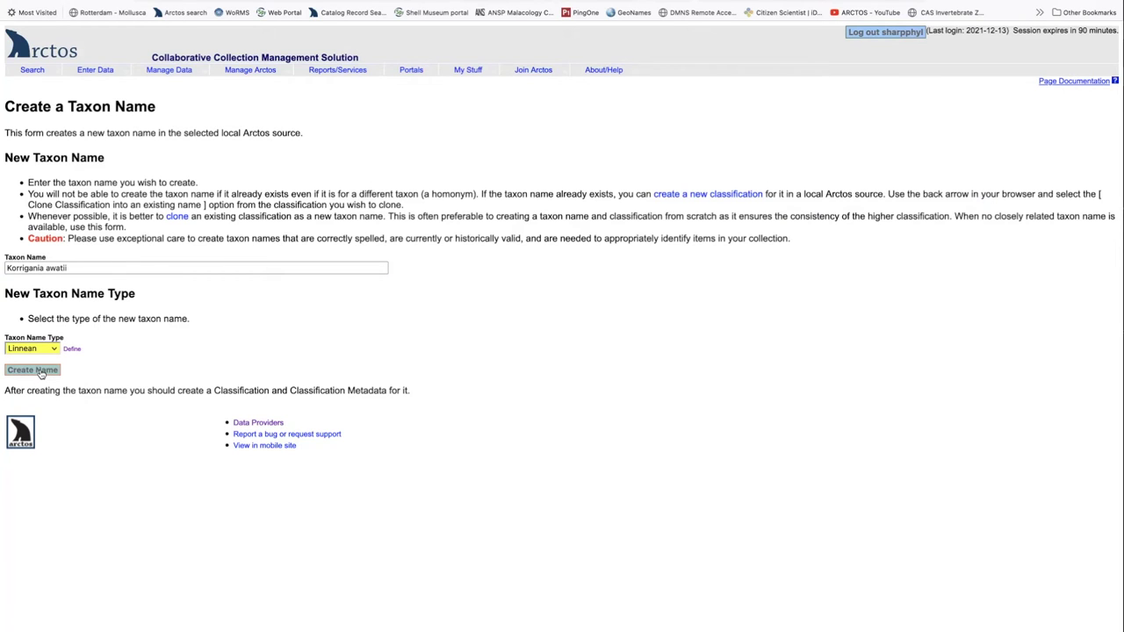
left_click(40, 373)
Start a new classification for Korrigania awatii with WoRMS (via Arctos) as its source.
scroll(245, 304, "down", 5)
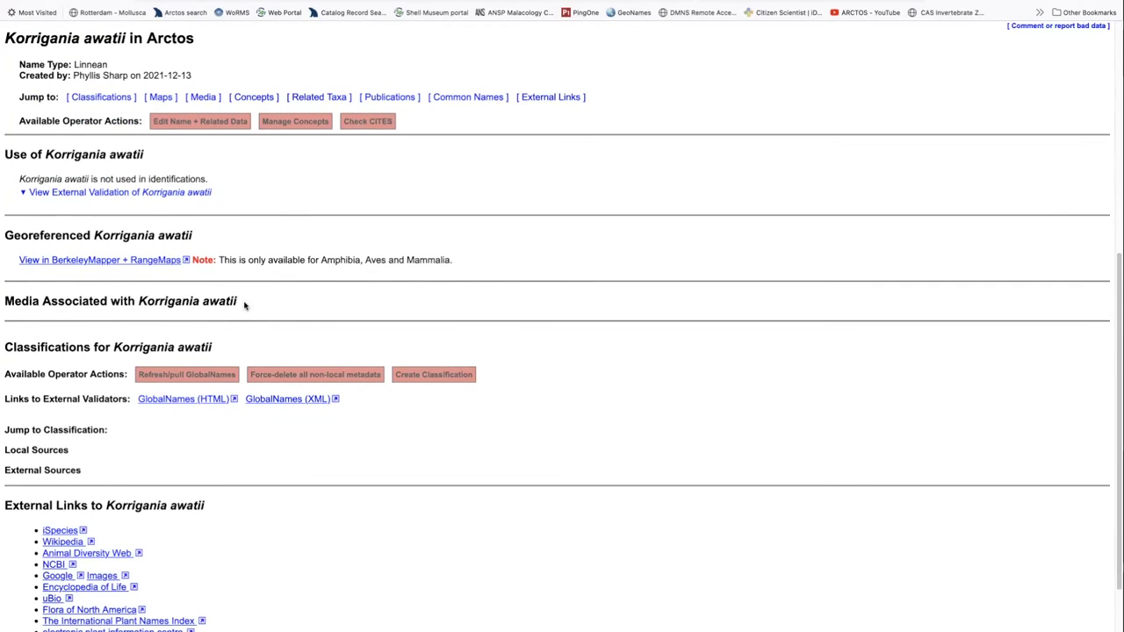
scroll(374, 313, "down", 3)
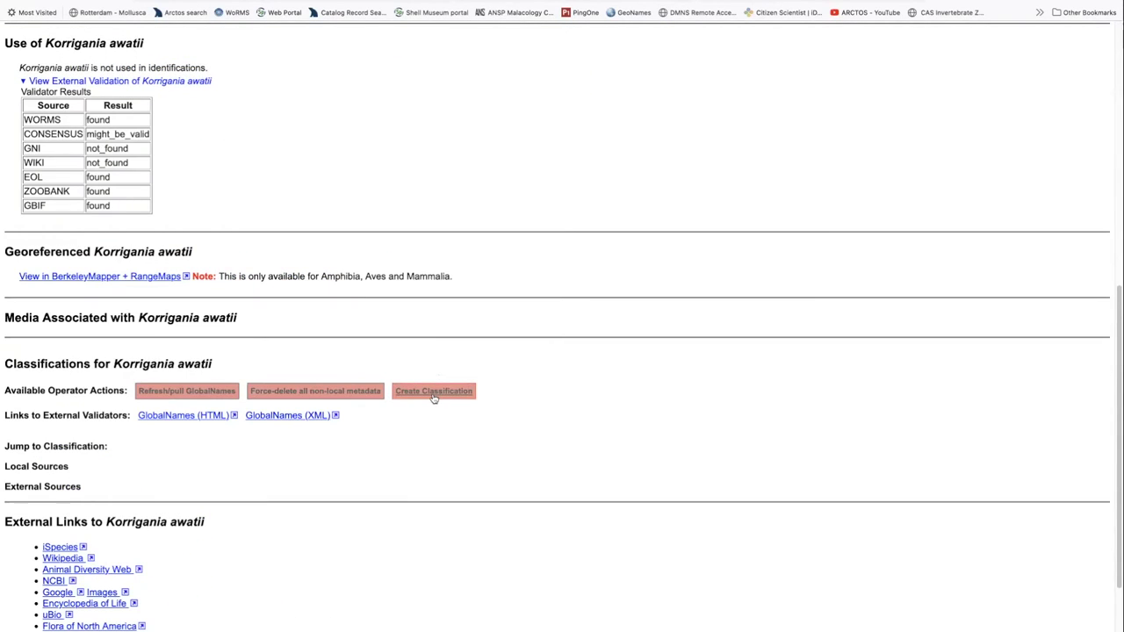
left_click(433, 392)
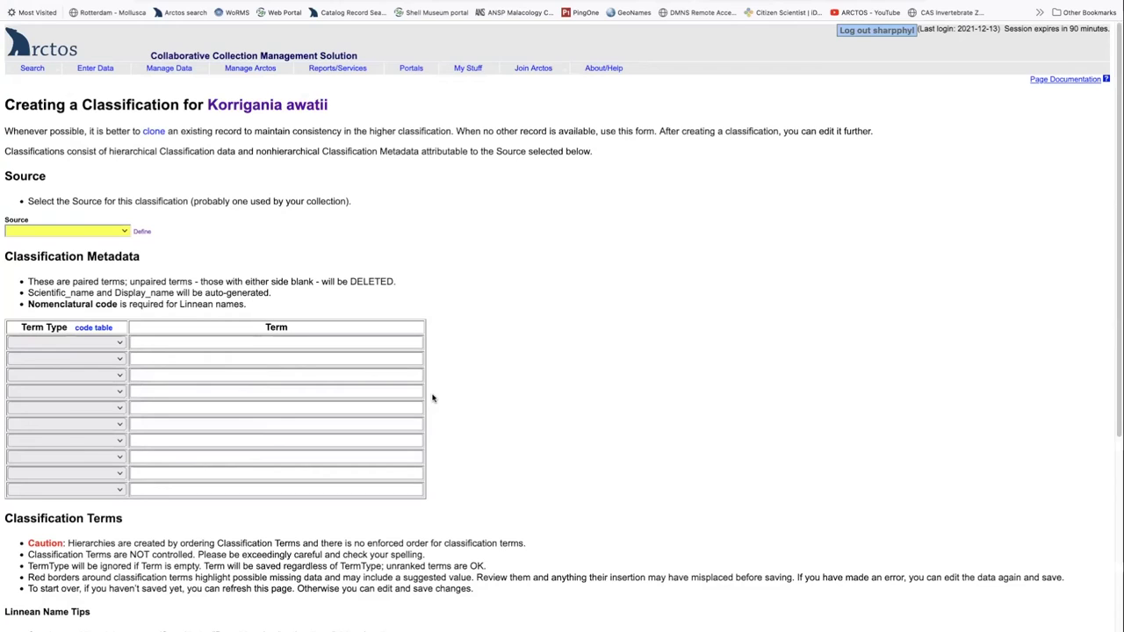
left_click(79, 230)
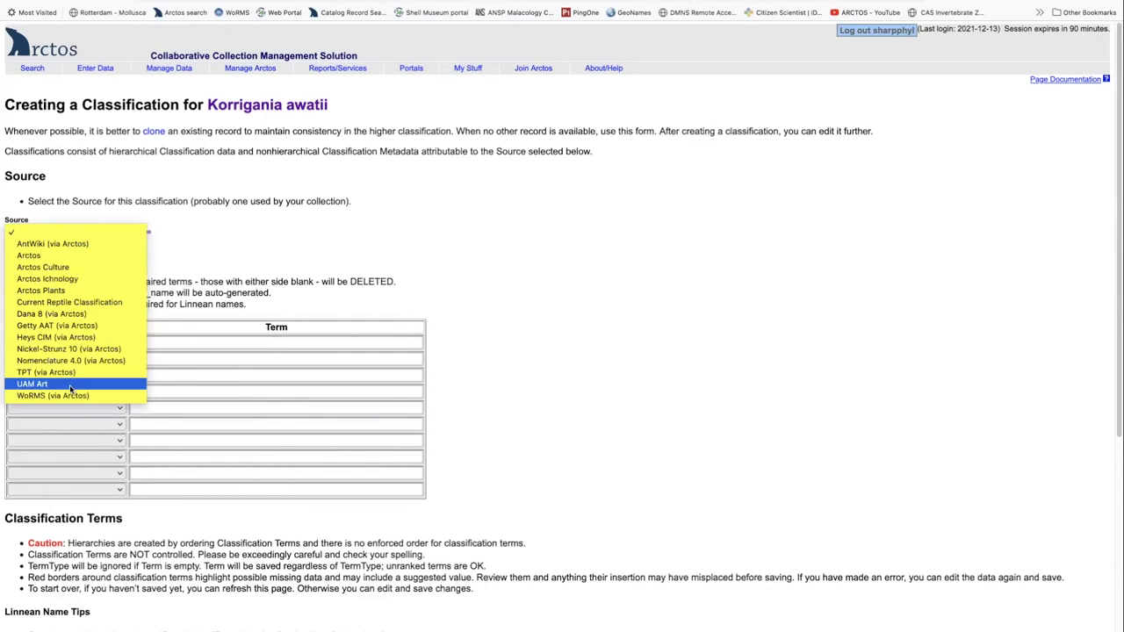
left_click(67, 397)
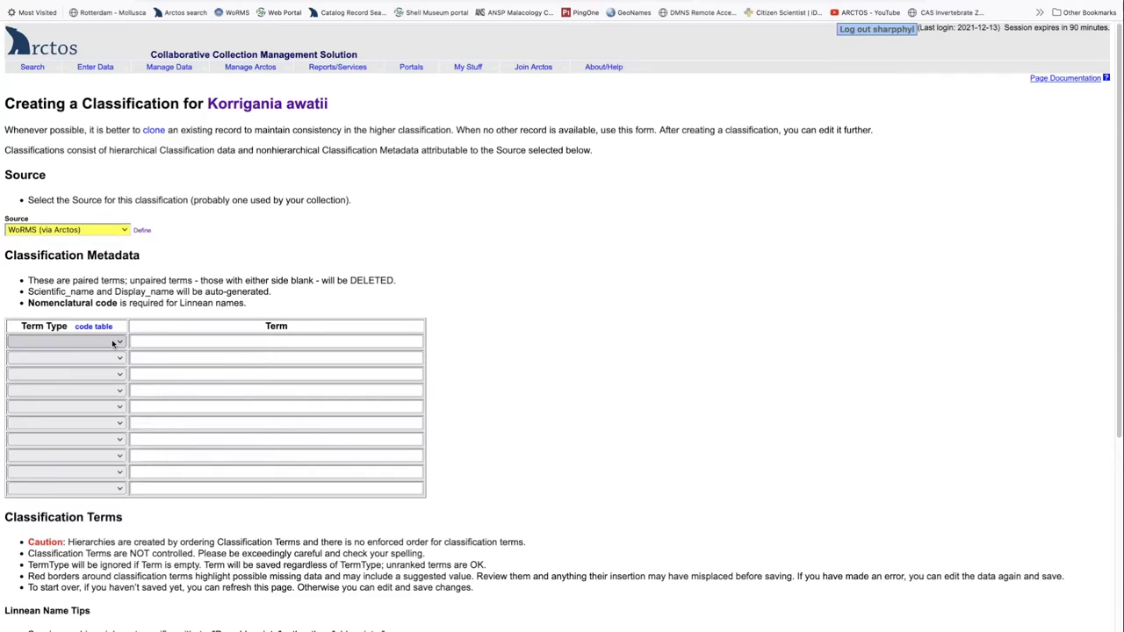
Add an aphiaid metadata term with the value 1472098 copied from the WoRMS record, and create the classification.
left_click(114, 343)
left_click(101, 354)
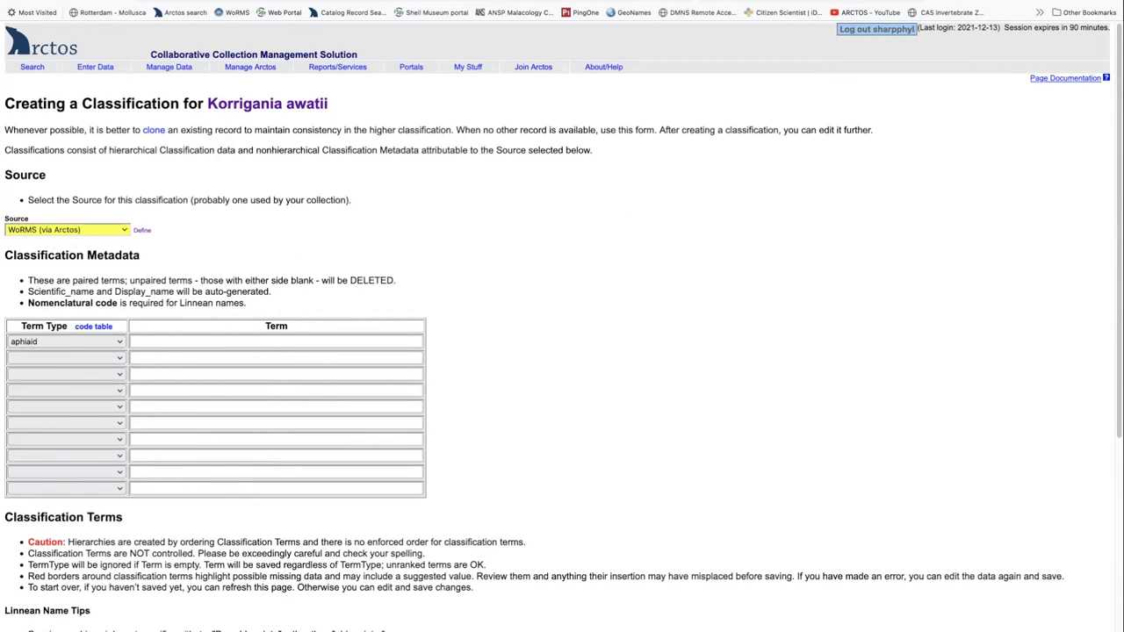
key("ctrl+Tab")
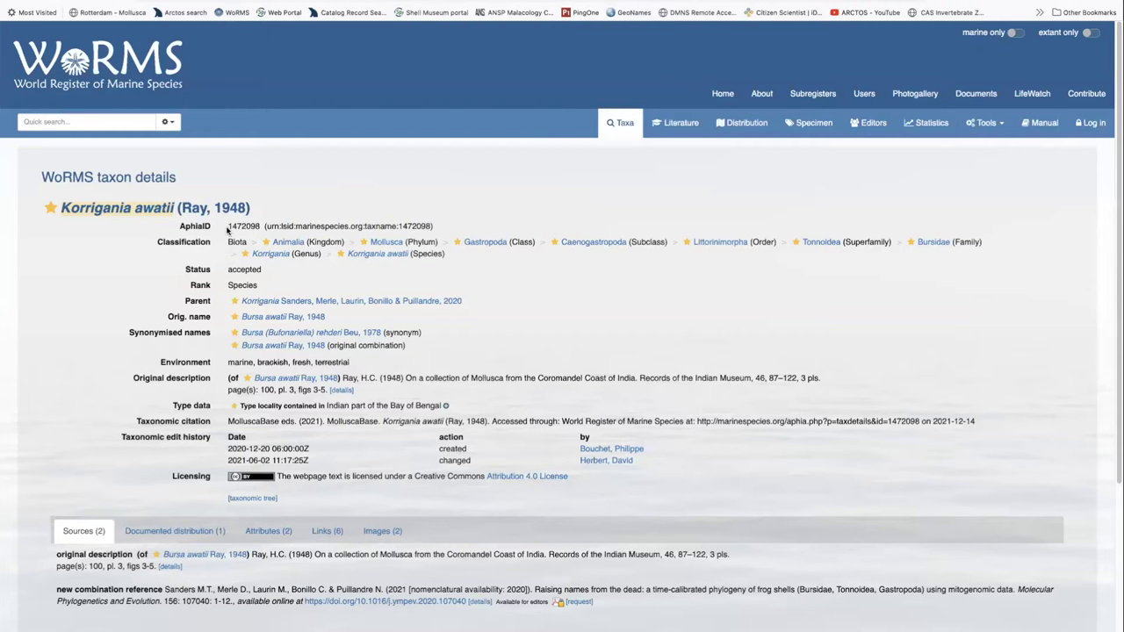
left_click_drag(229, 226, 258, 223)
key("ctrl+c")
key("ctrl+Tab")
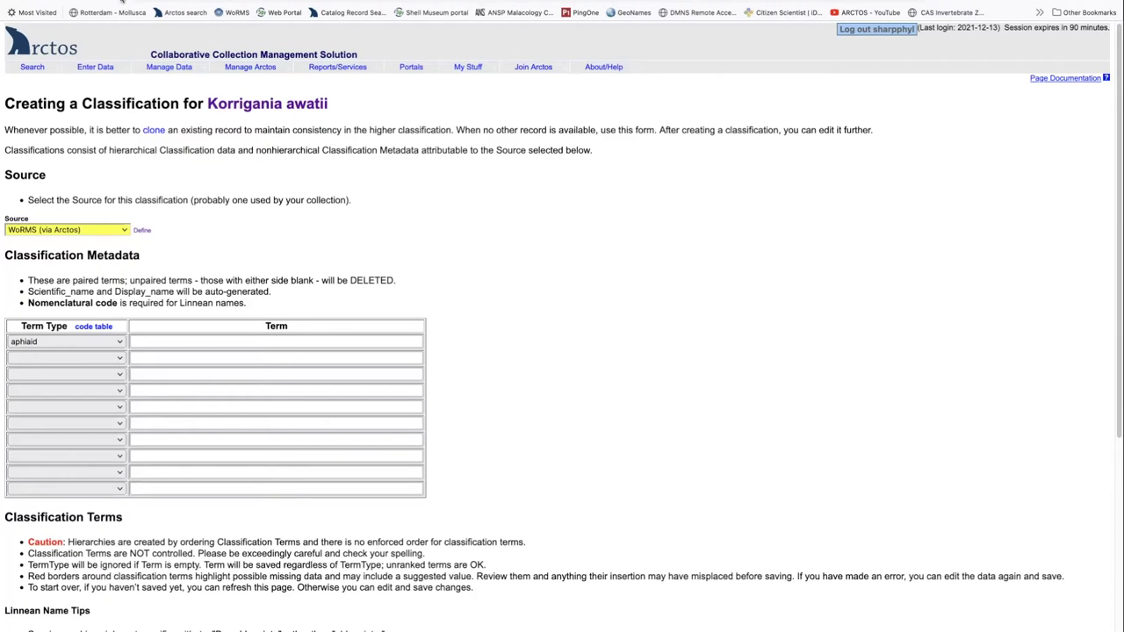
left_click(144, 341)
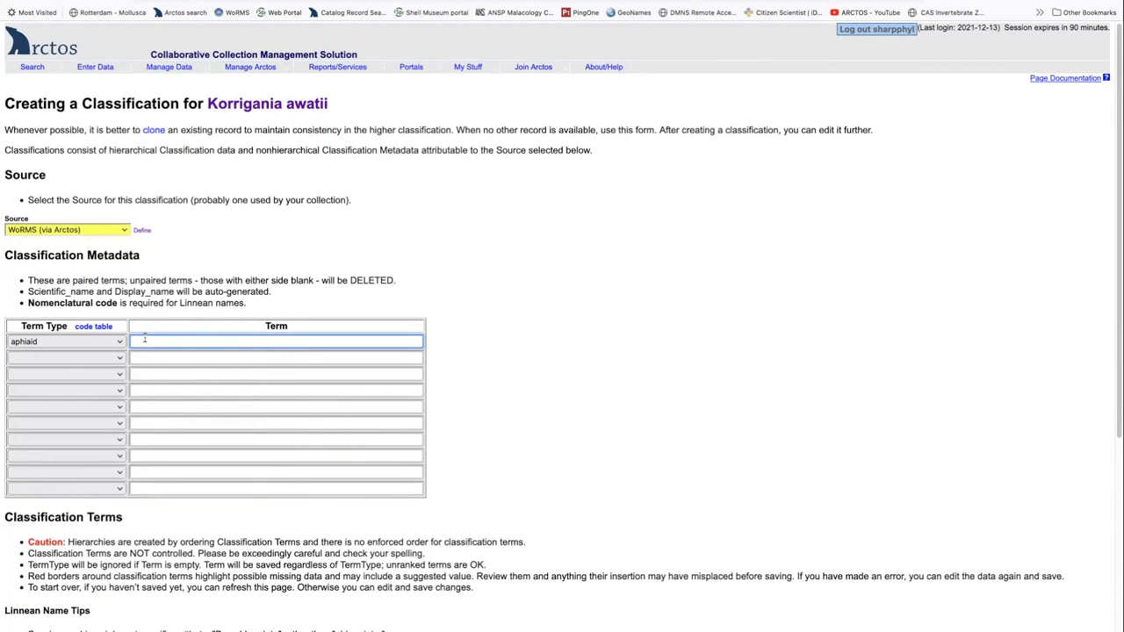
key("ctrl+v")
scroll(145, 341, "down", 5)
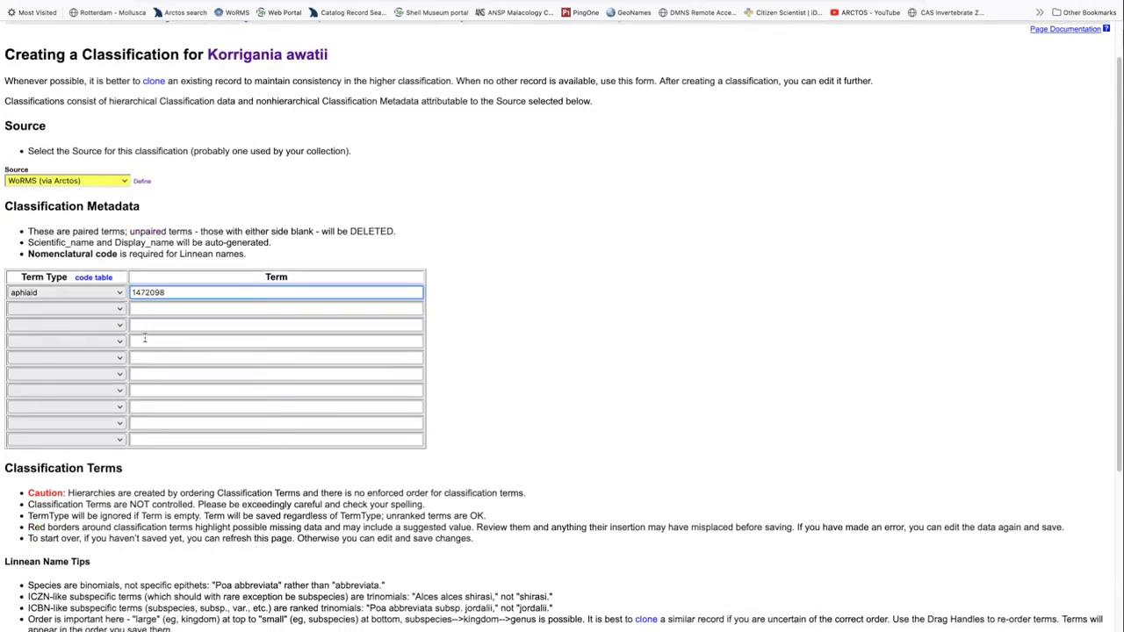
left_click(45, 582)
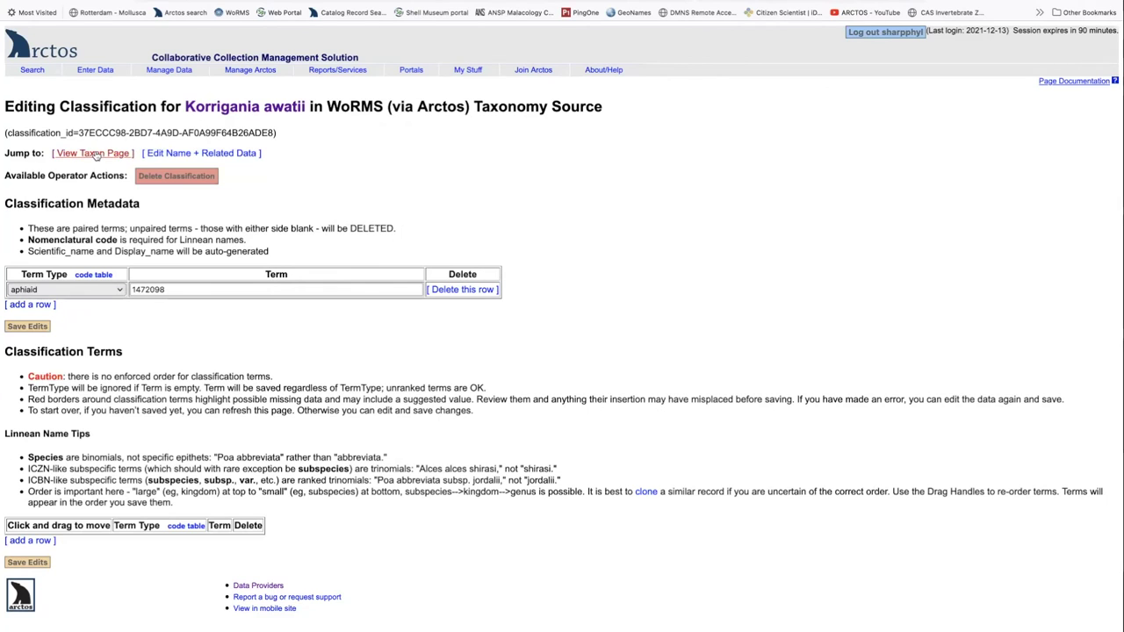
Return to the taxon page, refresh the aphiaid data of the WoRMS (via Arctos) classification and reload the page.
left_click(95, 154)
scroll(97, 158, "down", 3)
scroll(97, 158, "down", 2)
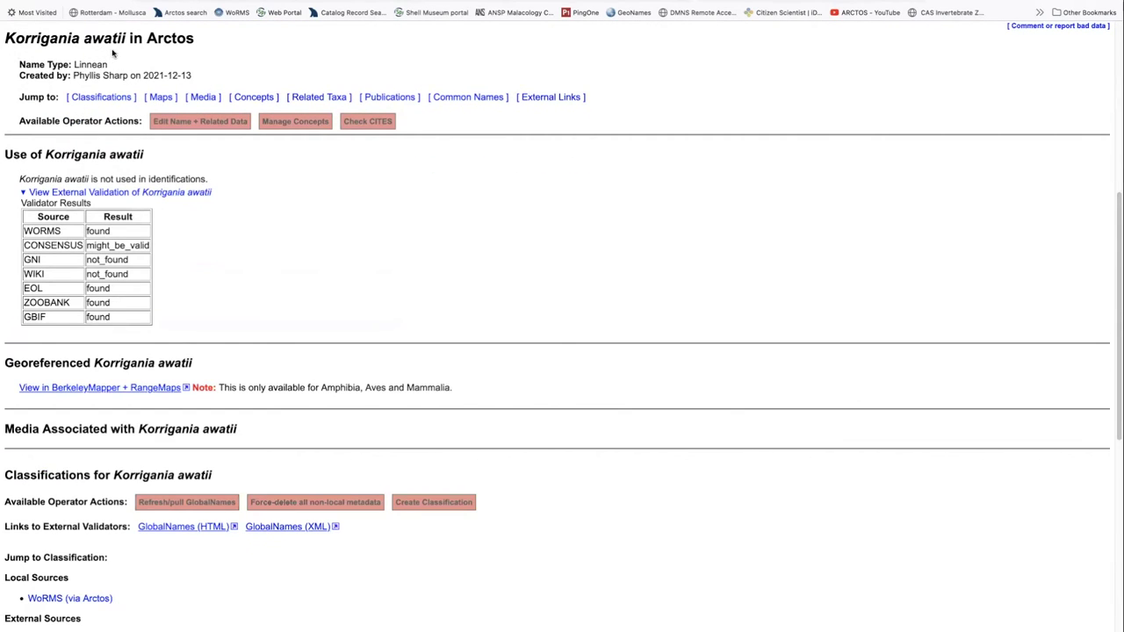
scroll(303, 213, "down", 1)
scroll(302, 212, "down", 3)
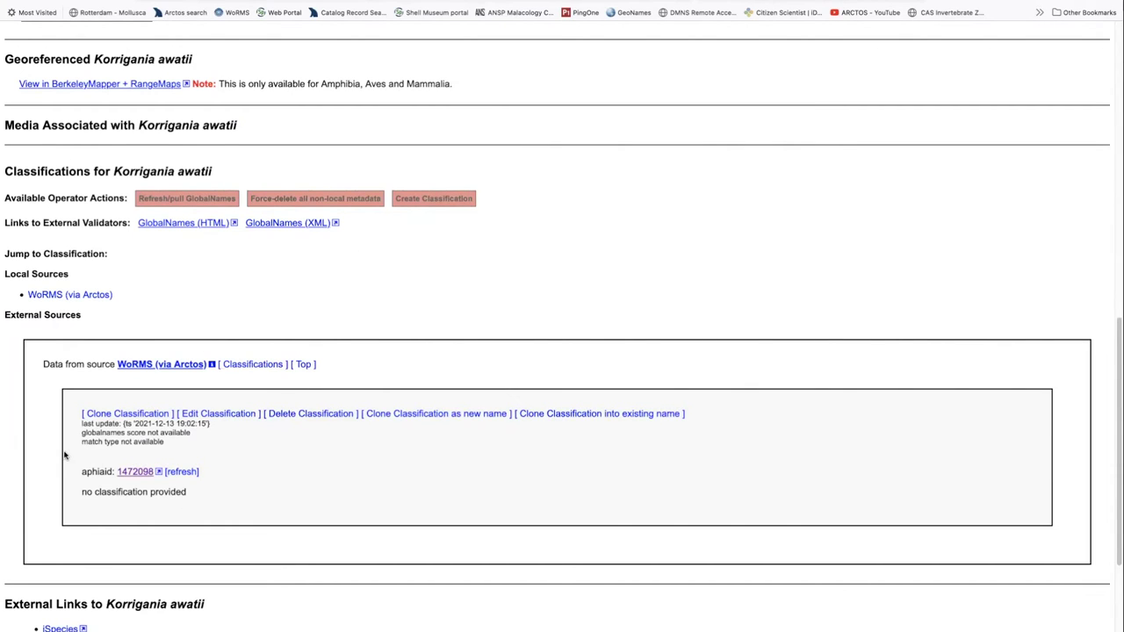
scroll(275, 461, "down", 3)
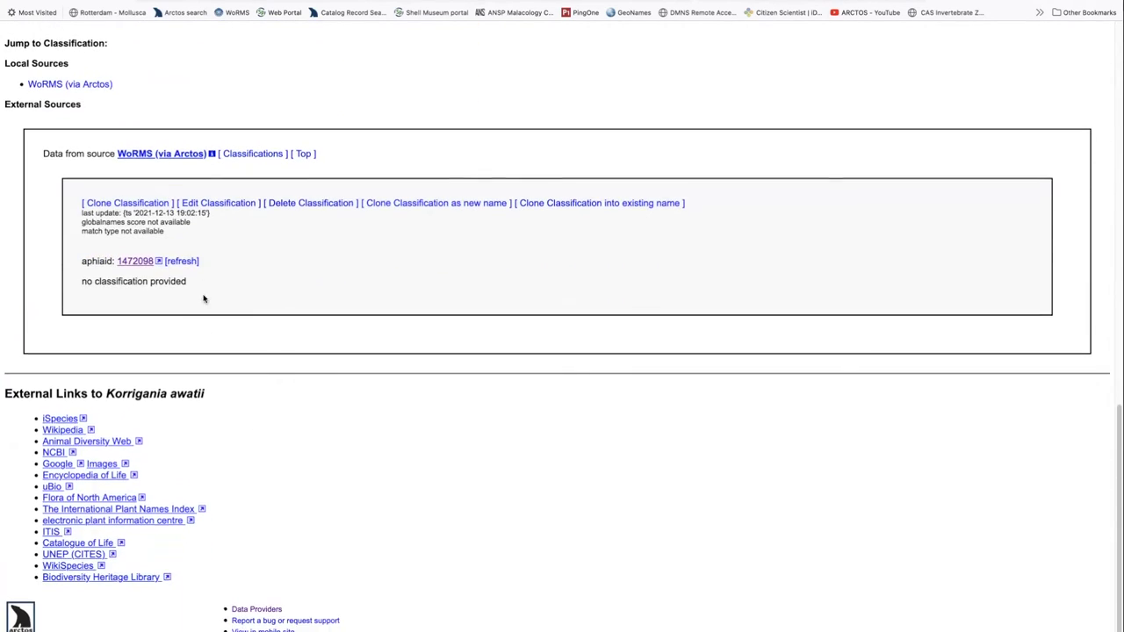
left_click(184, 260)
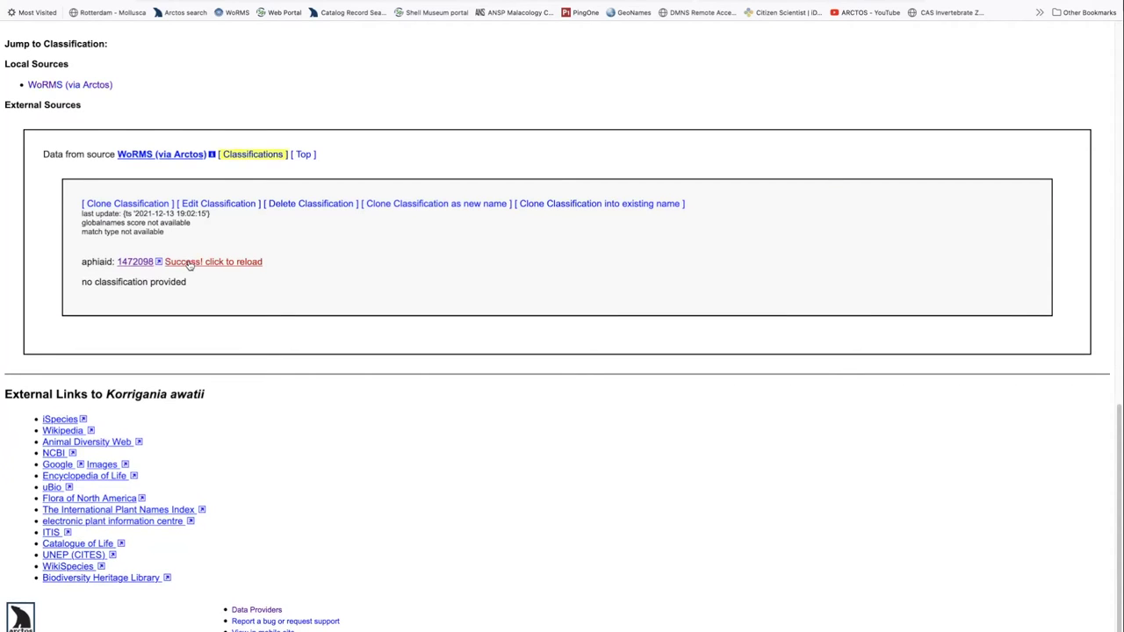
left_click(188, 262)
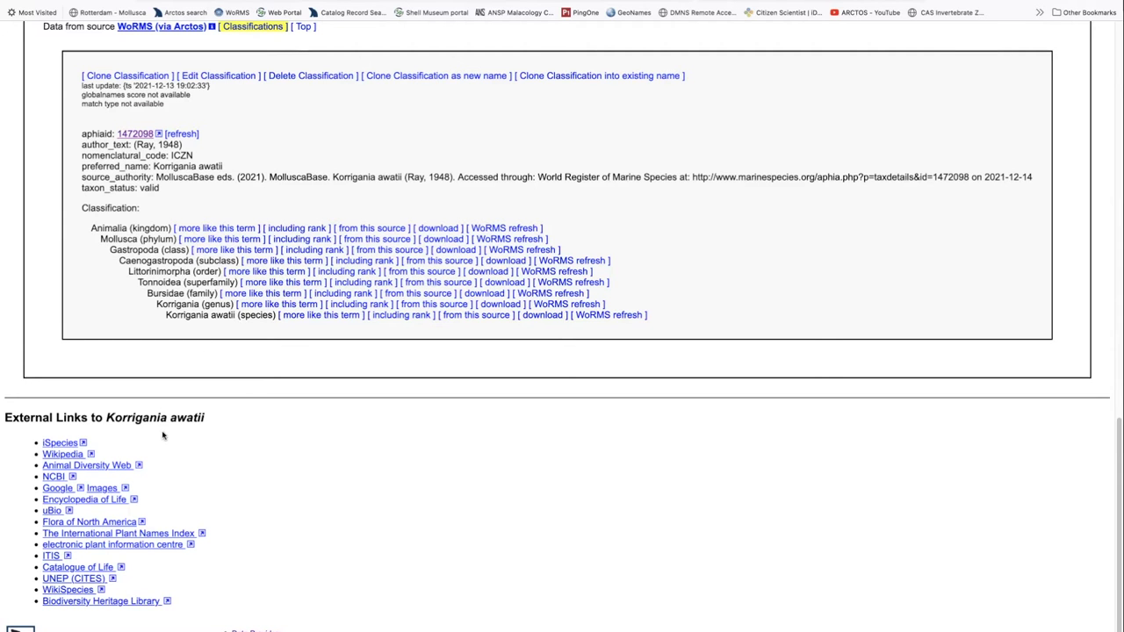
Pull the GlobalNames classifications for Korrigania awatii.
scroll(61, 306, "up", 5)
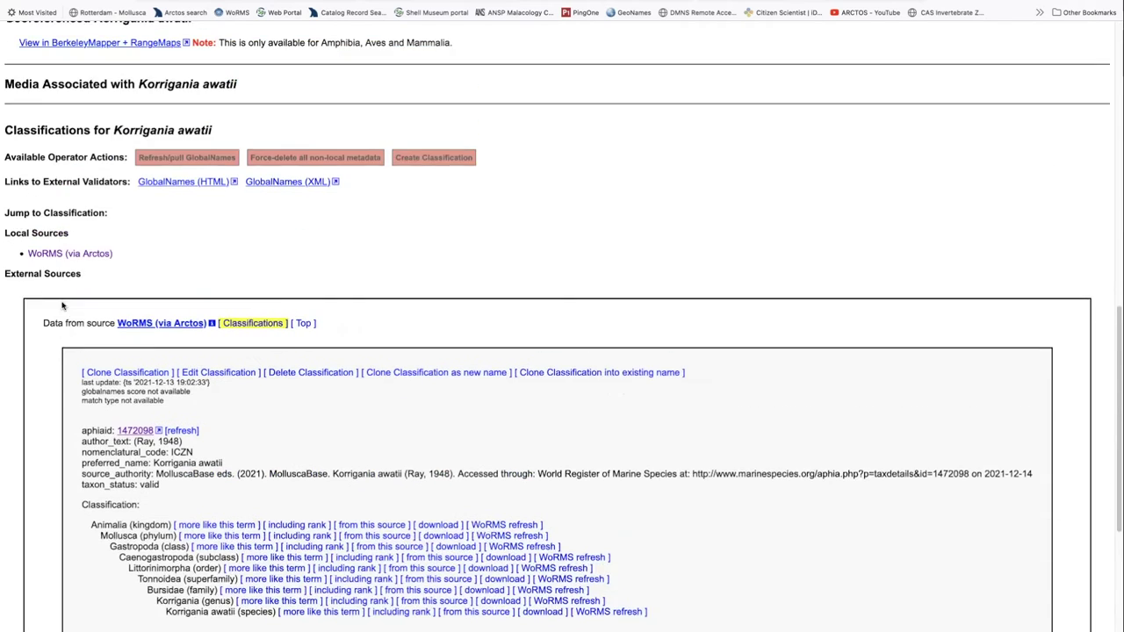
scroll(61, 305, "up", 1)
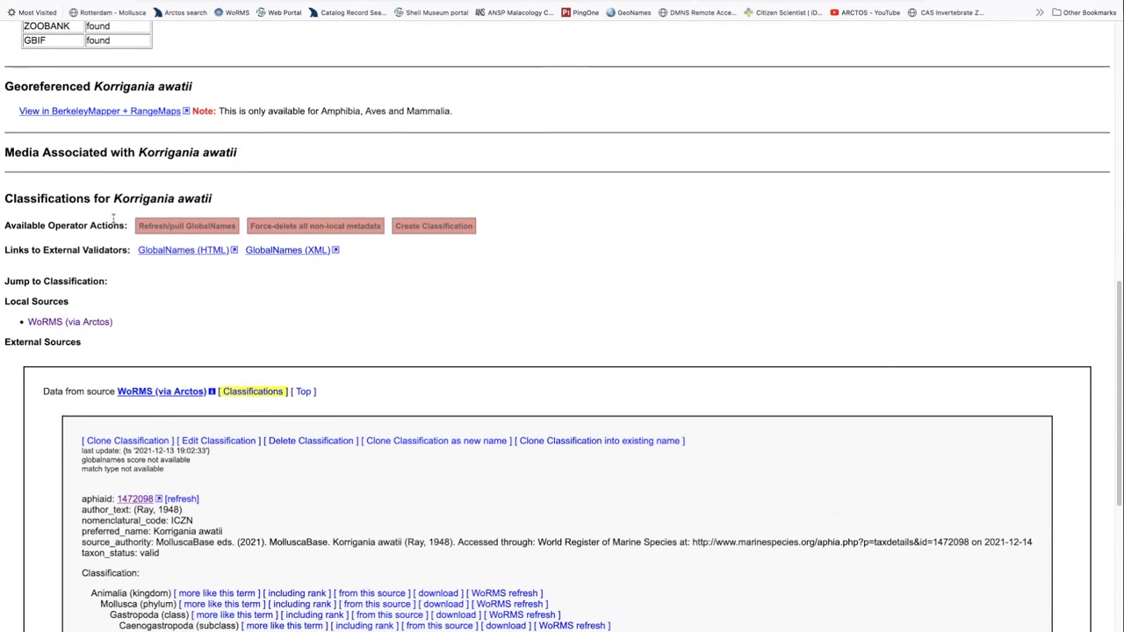
left_click(186, 227)
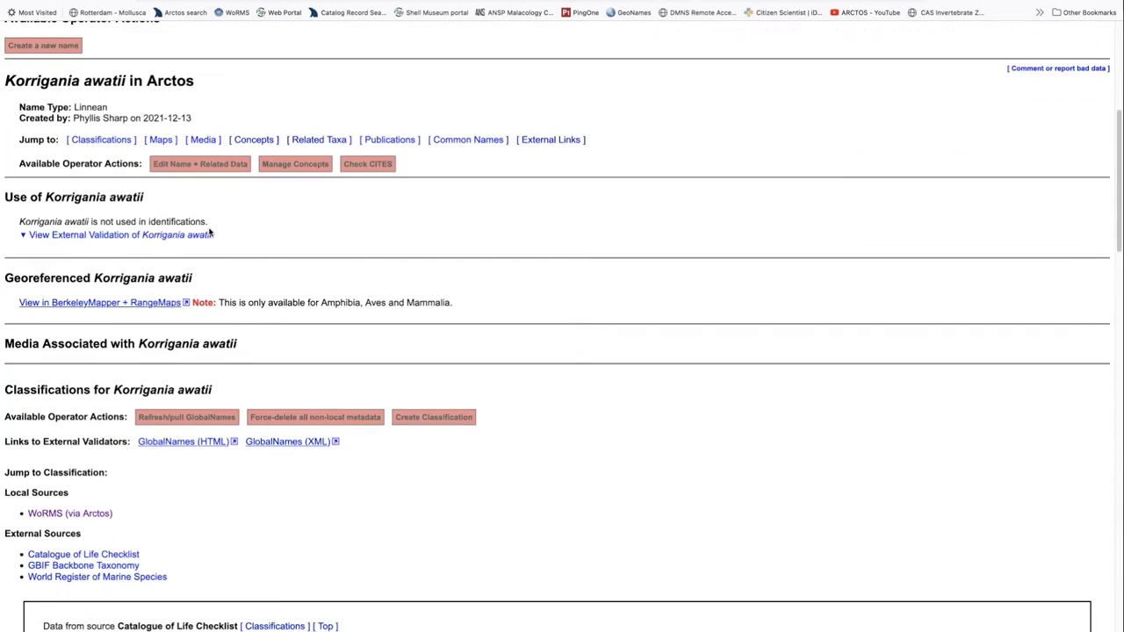
Examine the external validation results and compare the local and external source classifications on the taxon page.
scroll(211, 232, "down", 1)
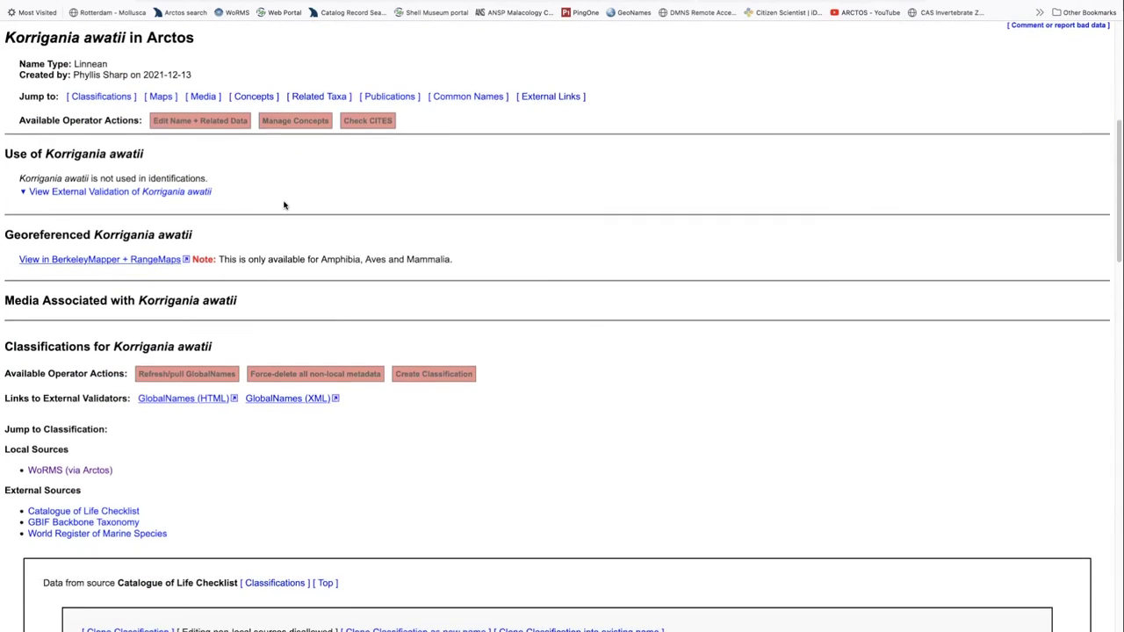
scroll(283, 203, "down", 5)
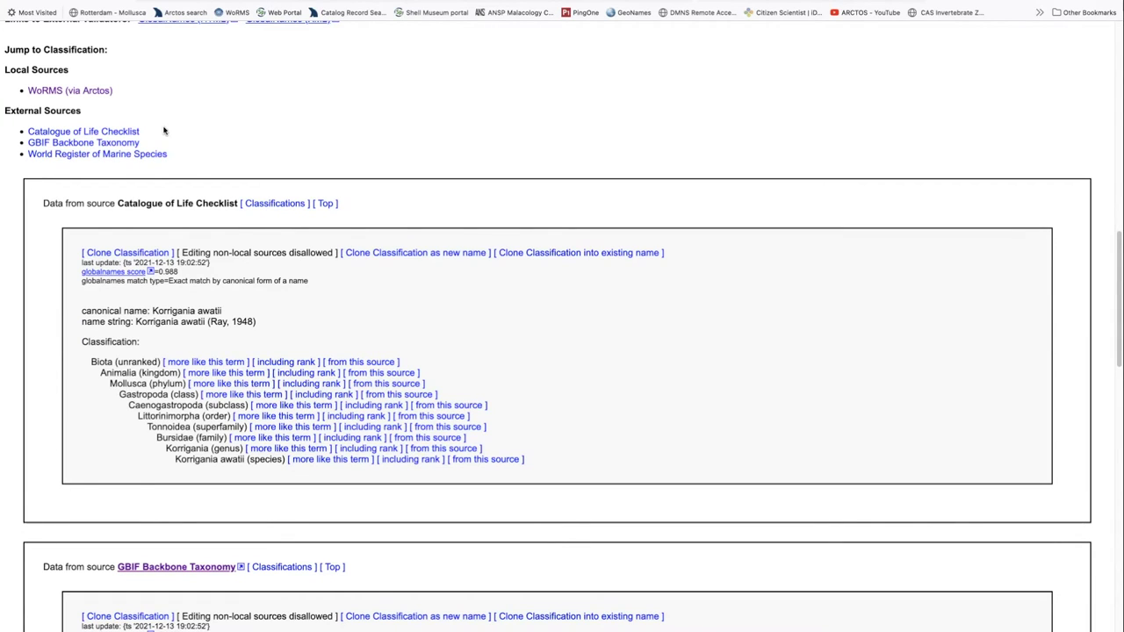
scroll(171, 121, "up", 5)
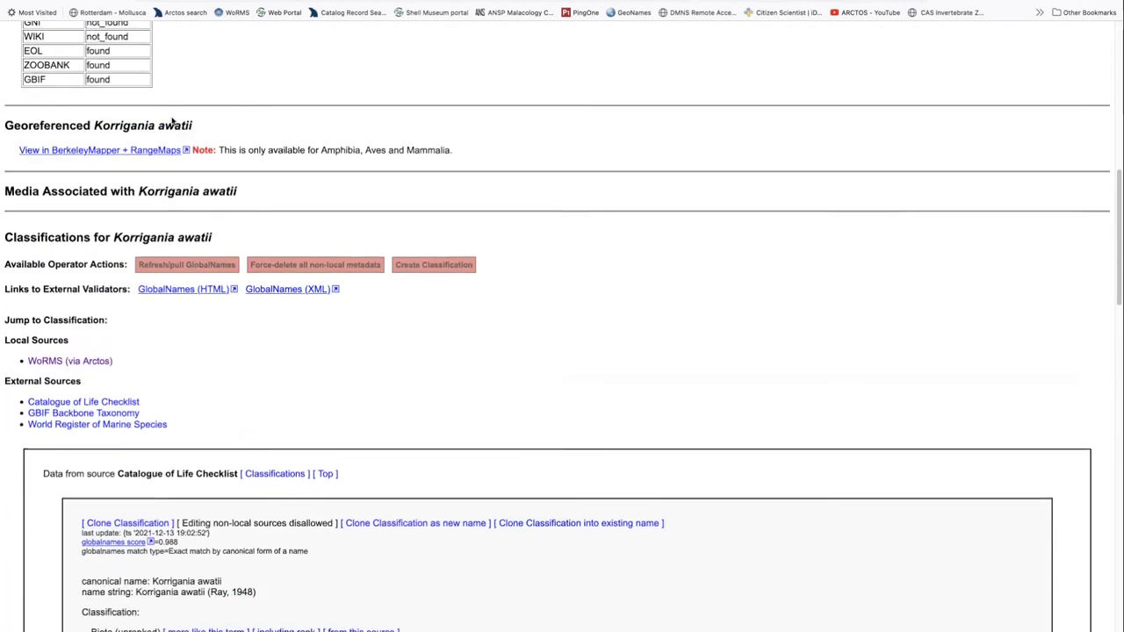
scroll(171, 121, "up", 3)
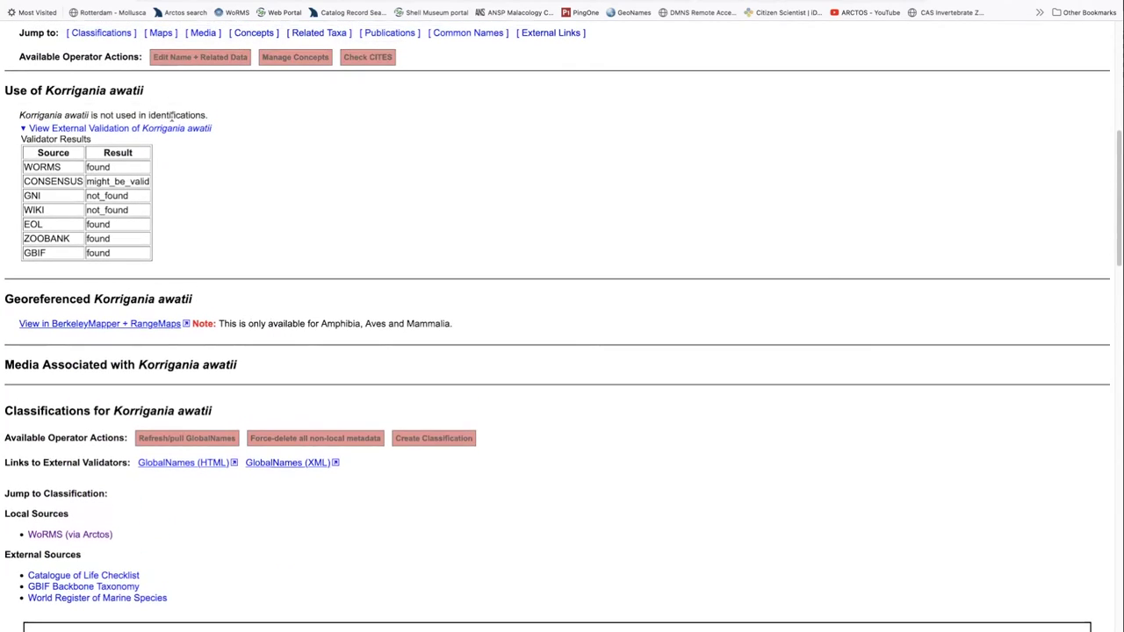
scroll(171, 117, "up", 1)
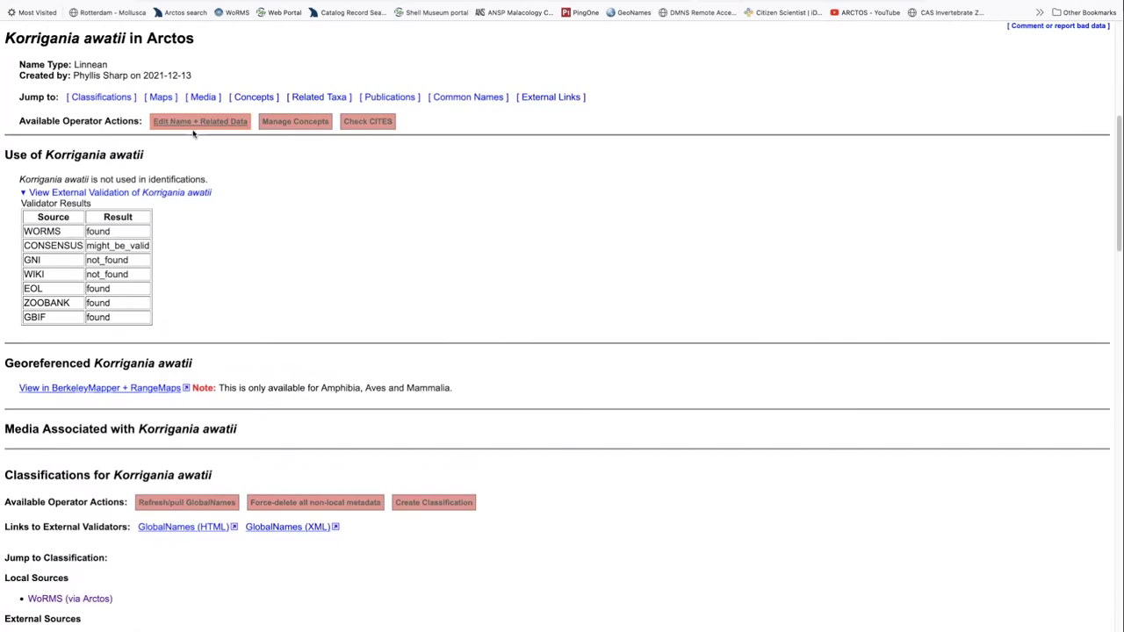
scroll(238, 150, "down", 2)
scroll(238, 150, "down", 15)
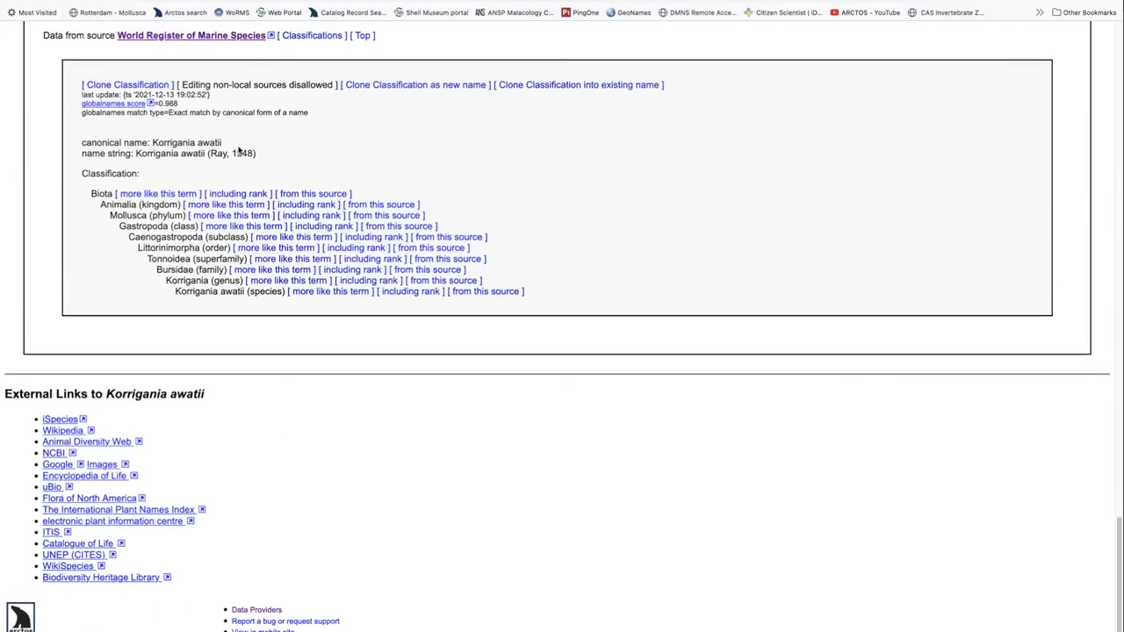
scroll(238, 150, "up", 4)
scroll(238, 150, "up", 3)
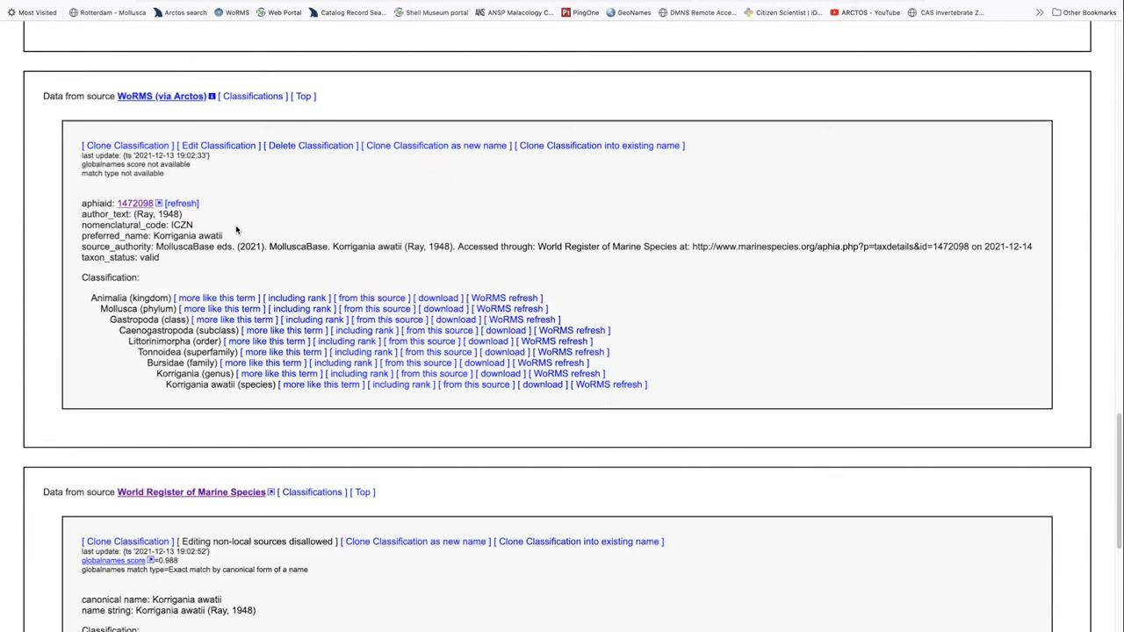
scroll(236, 230, "up", 20)
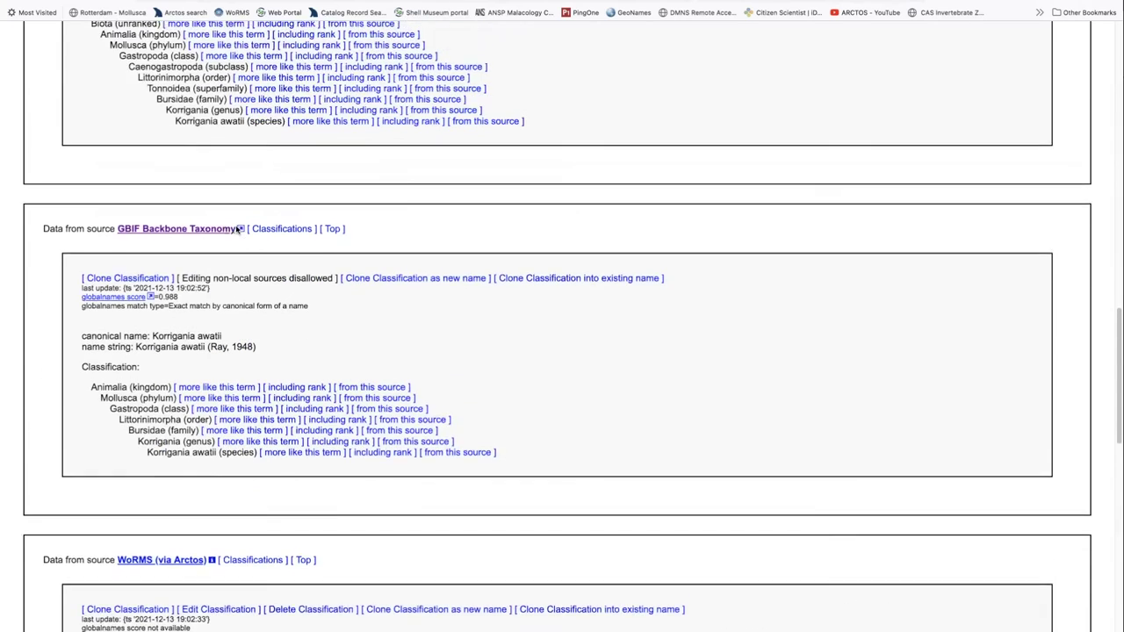
Open Korrigania awatii's name and related data for editing and set the new taxon relationship's type to "synonym of".
scroll(237, 230, "up", 2)
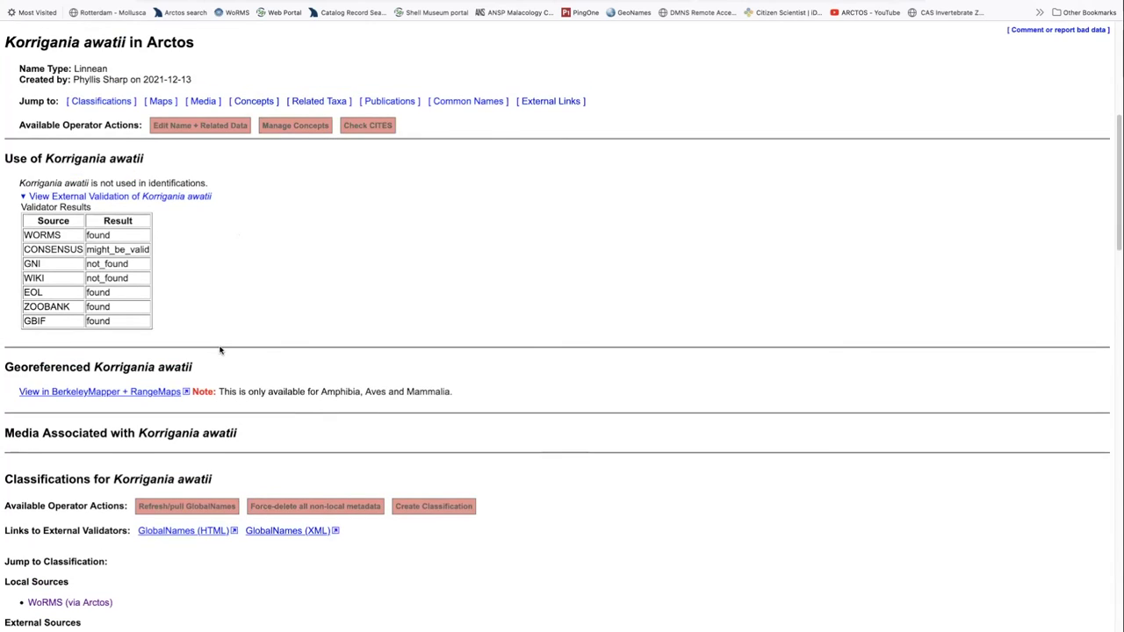
left_click(209, 125)
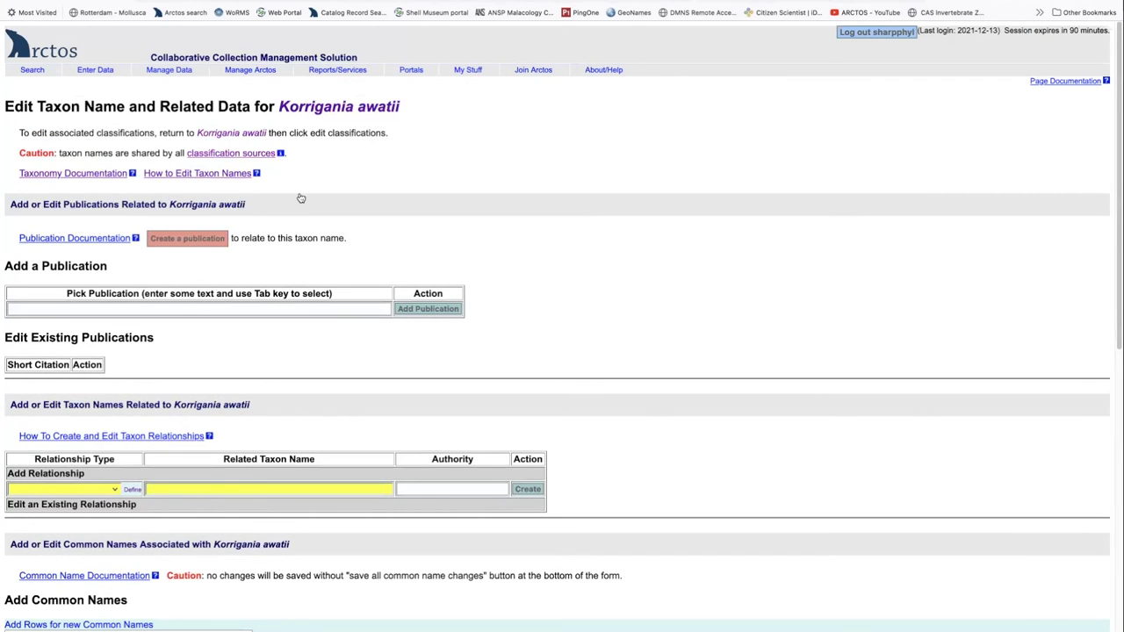
scroll(301, 198, "down", 1)
scroll(289, 198, "down", 4)
left_click(95, 245)
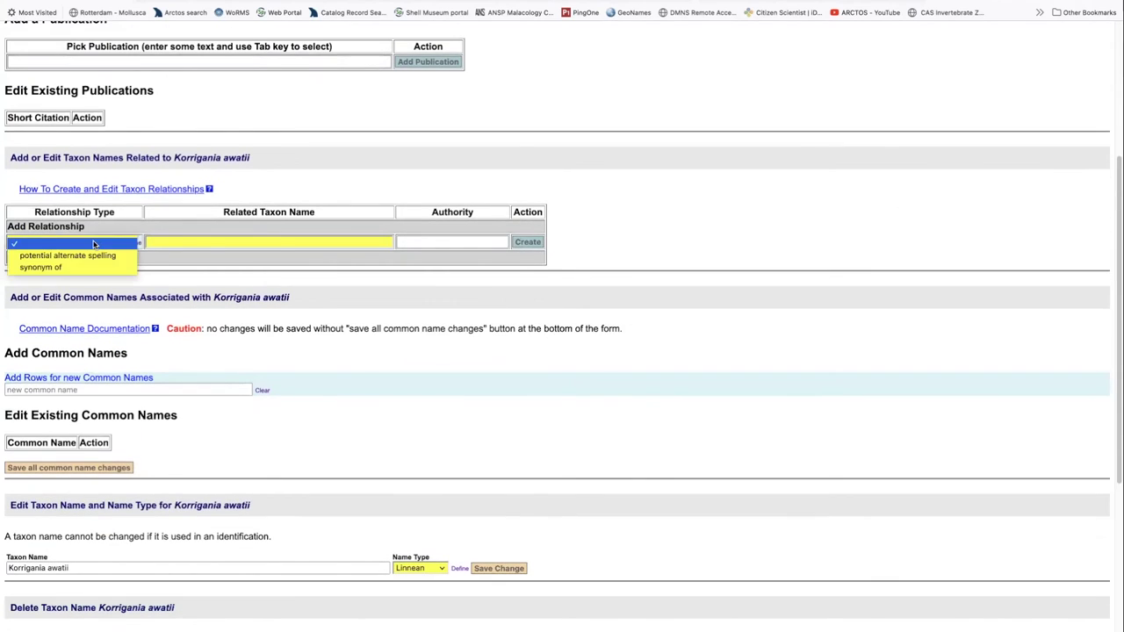
left_click(69, 266)
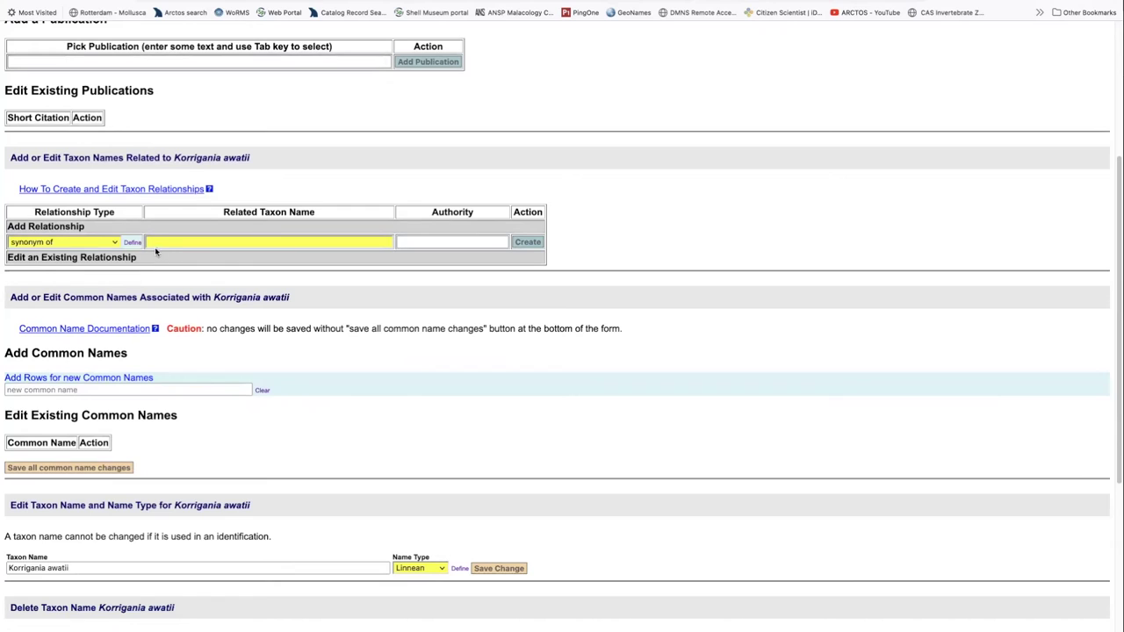
Enter Bursa awatii as the related taxon name with WoRMS as the authority, and create the relationship.
left_click(154, 244)
type("Burs")
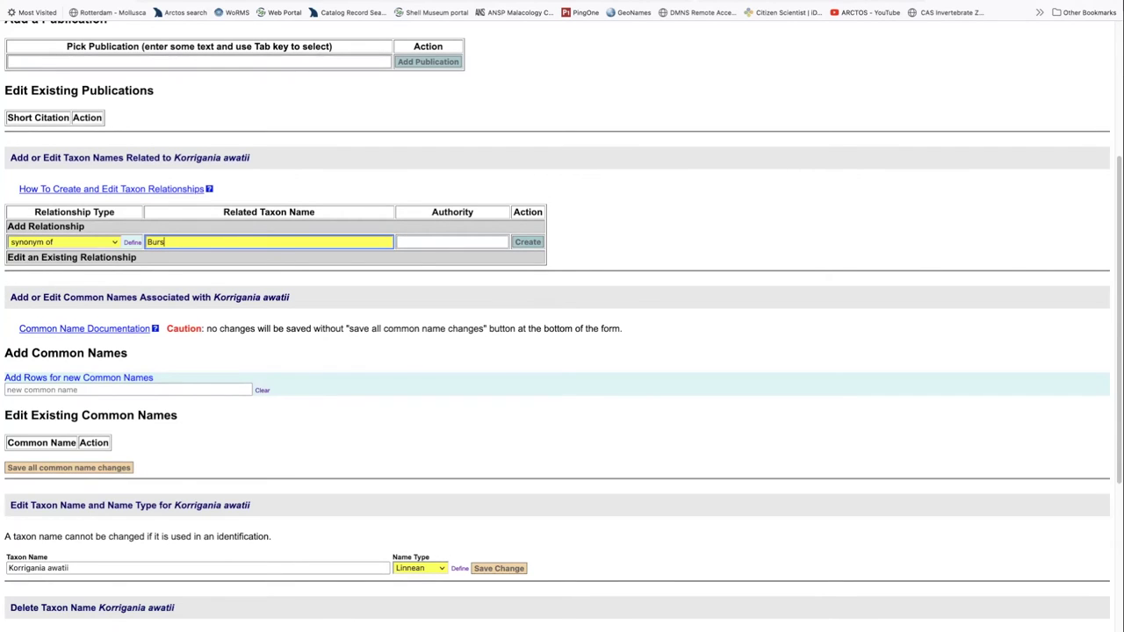
type("a awatii")
key("Tab")
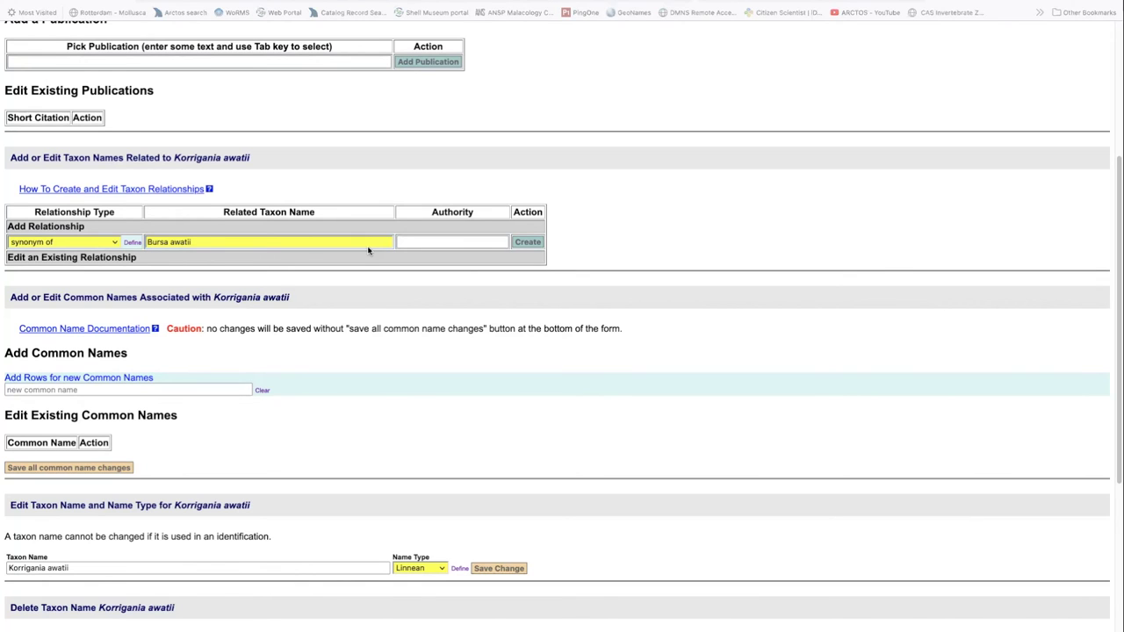
left_click(414, 241)
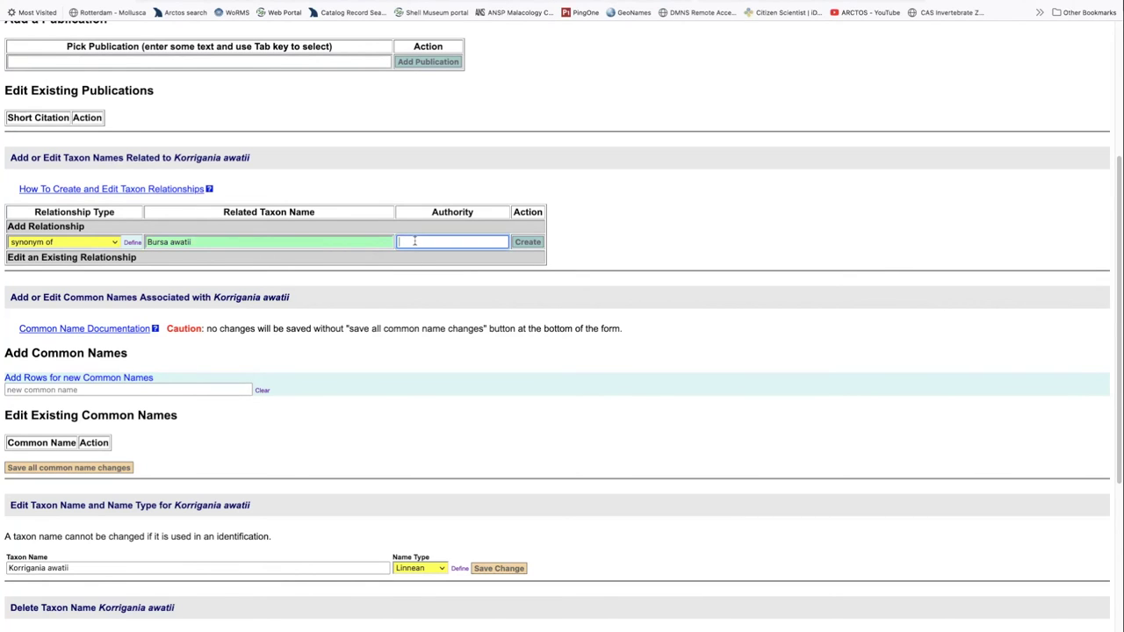
type("WoRMS")
left_click(529, 244)
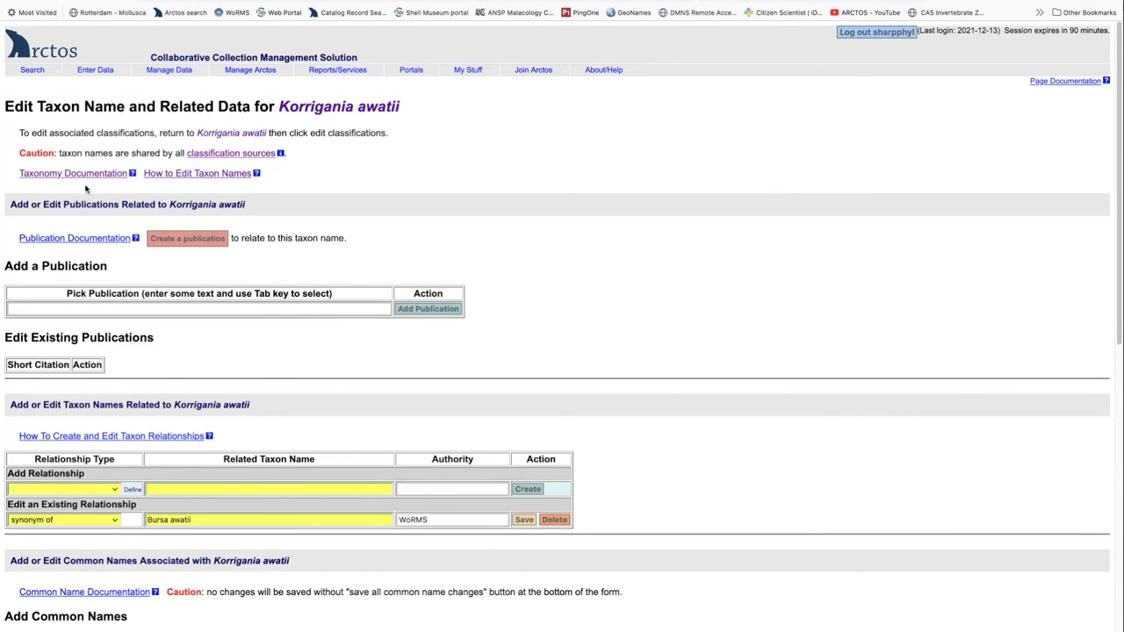
Return to the Korrigania awatii taxon page and review its related taxa, external validation and classification sources.
left_click(342, 106)
scroll(342, 147, "down", 5)
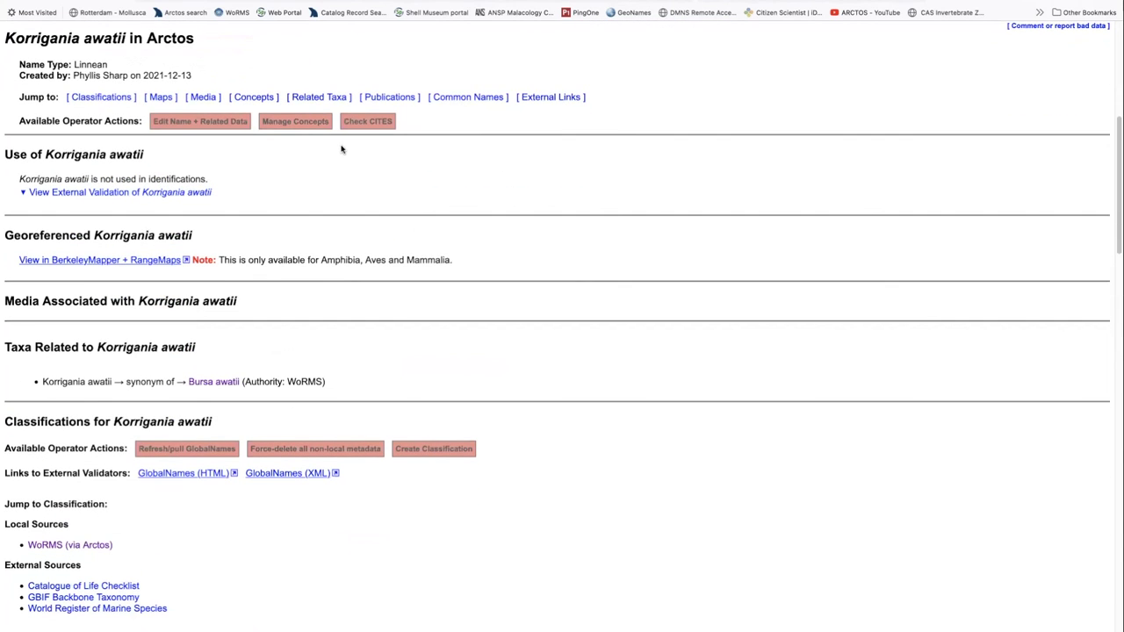
scroll(341, 149, "down", 8)
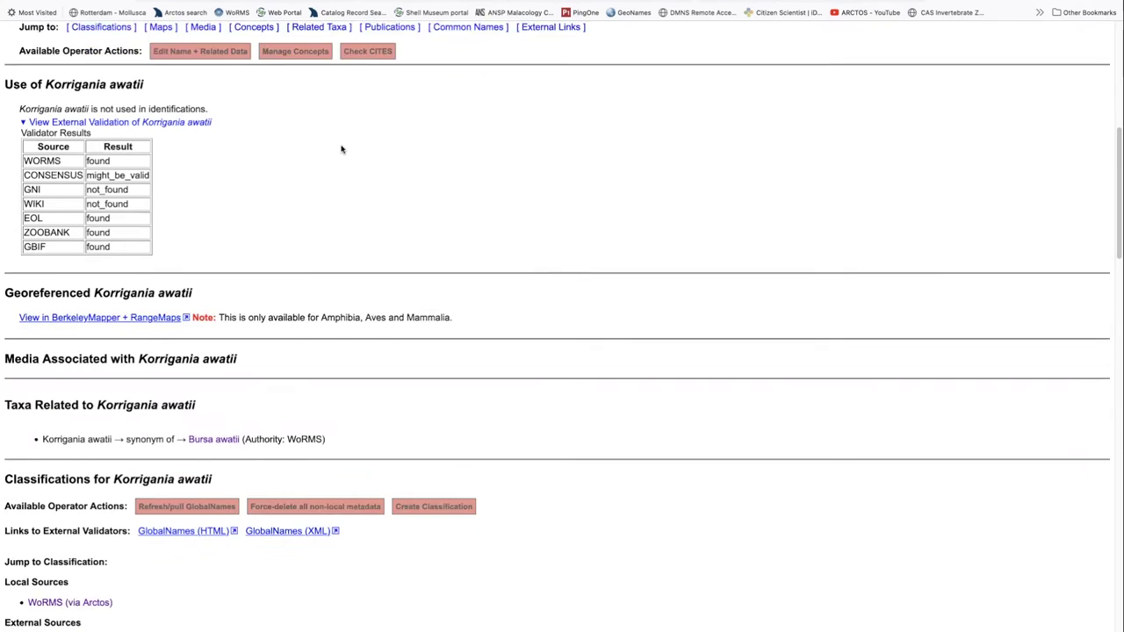
scroll(342, 147, "down", 4)
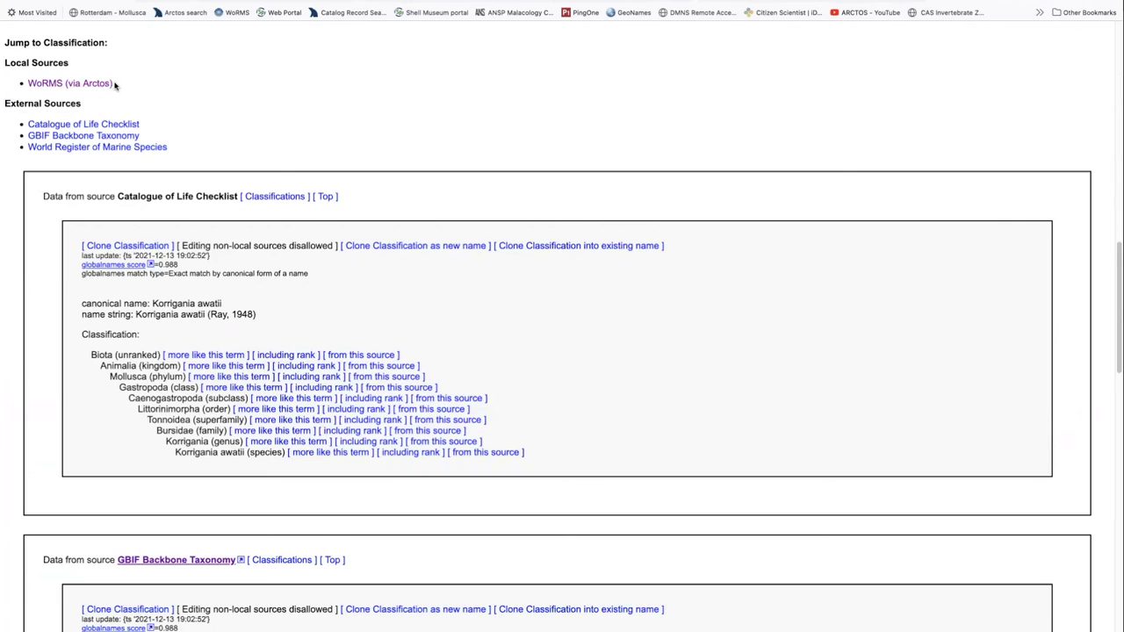
Open the related taxon Bursa awatii and go to its WoRMS (via Arctos) classification.
scroll(196, 326, "up", 11)
left_click(198, 324)
scroll(202, 329, "down", 4)
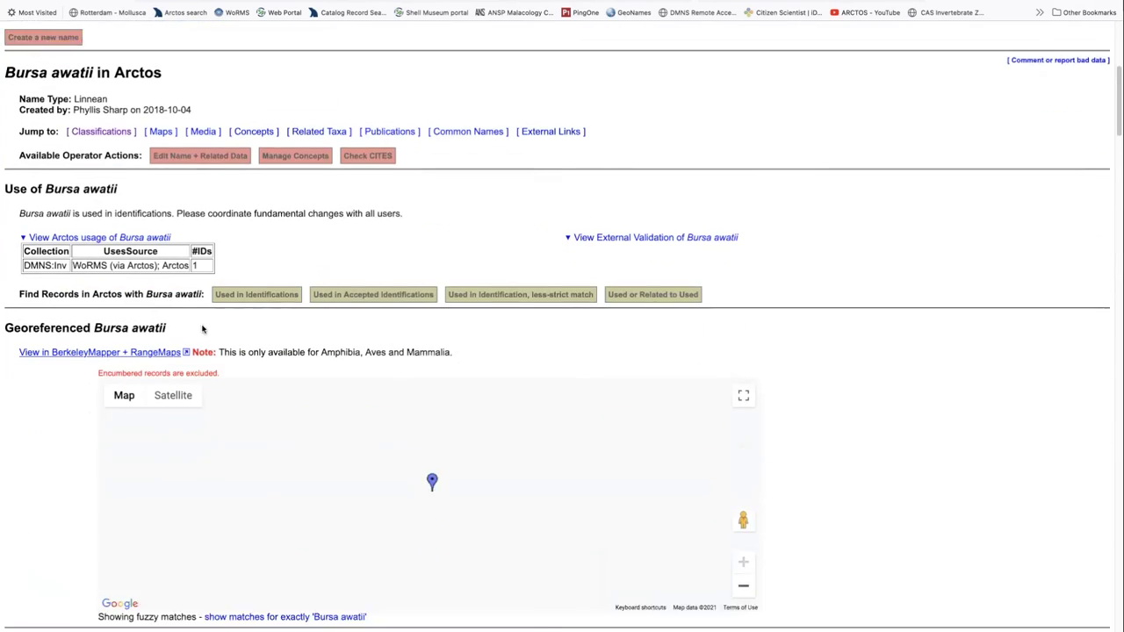
scroll(202, 329, "down", 10)
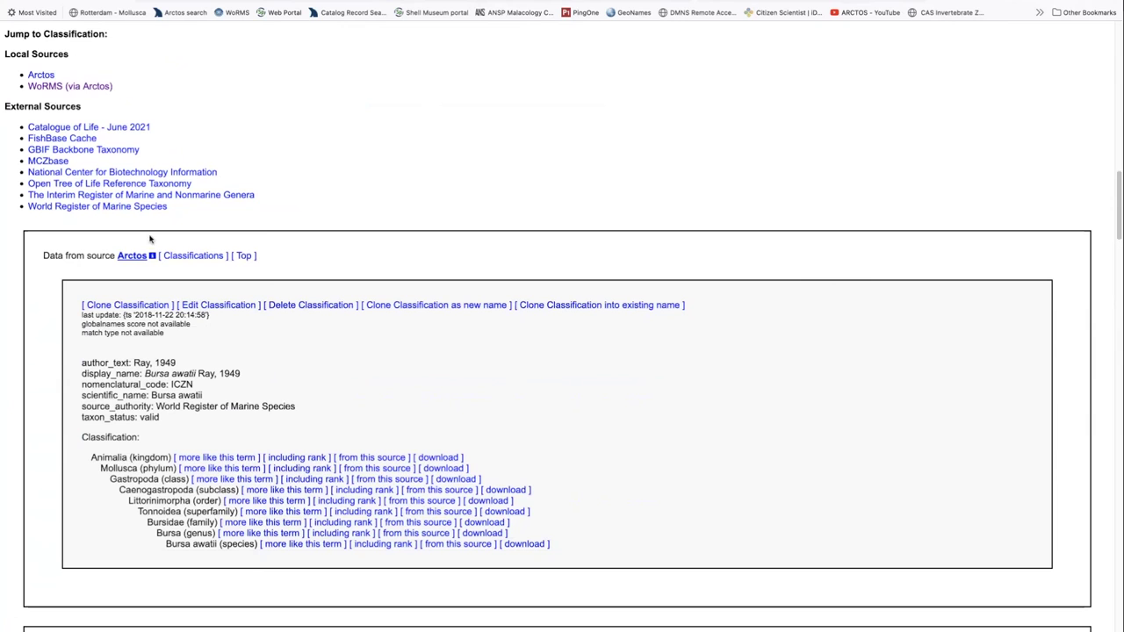
left_click(89, 87)
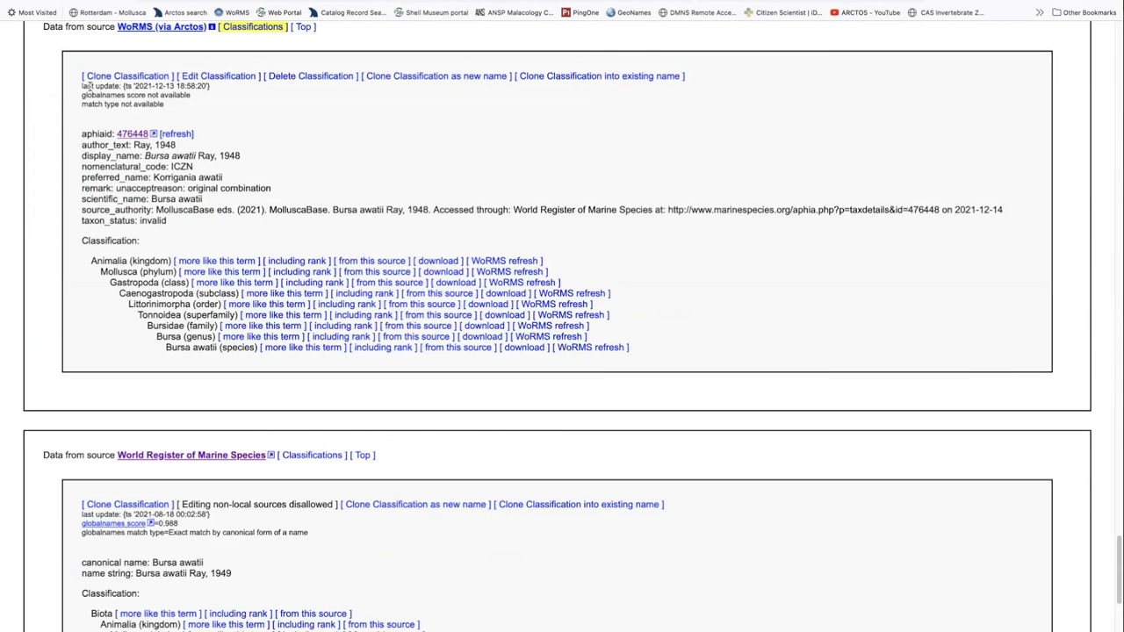